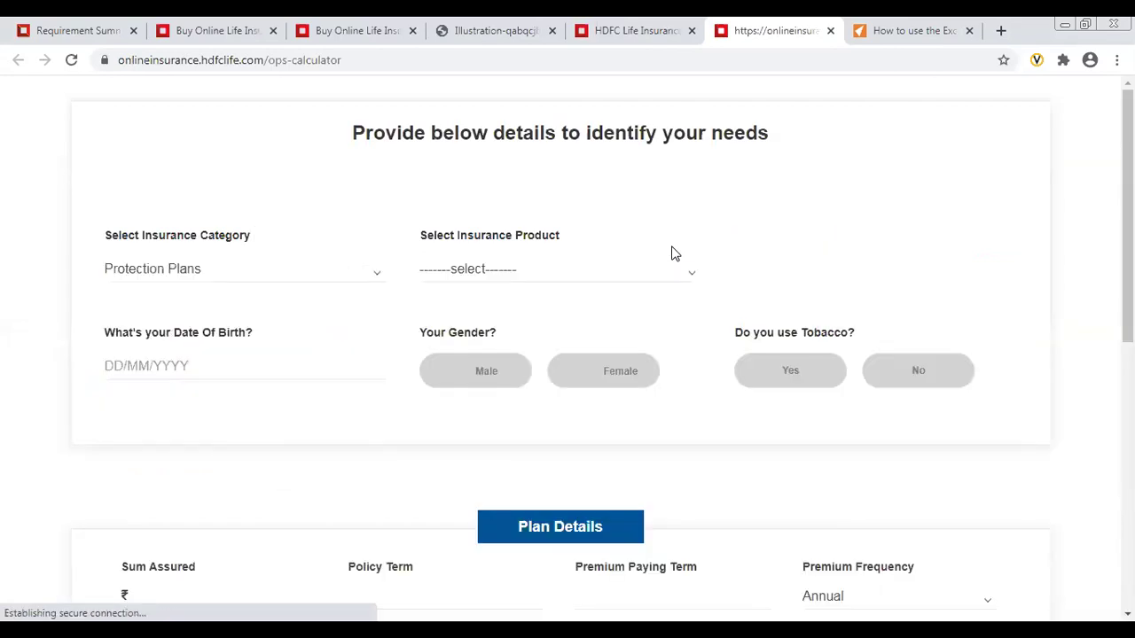
# - Set the insurance category to Savings Plans and the product to HDFC Life Sanchay Plus
pyautogui.click(132, 275)
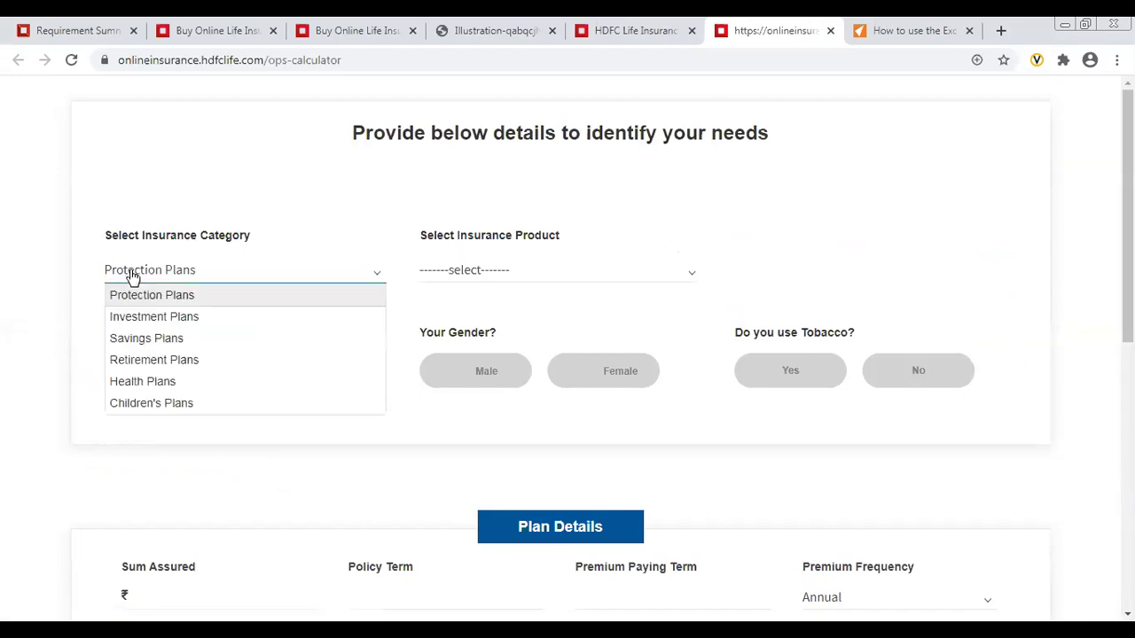
pyautogui.click(138, 340)
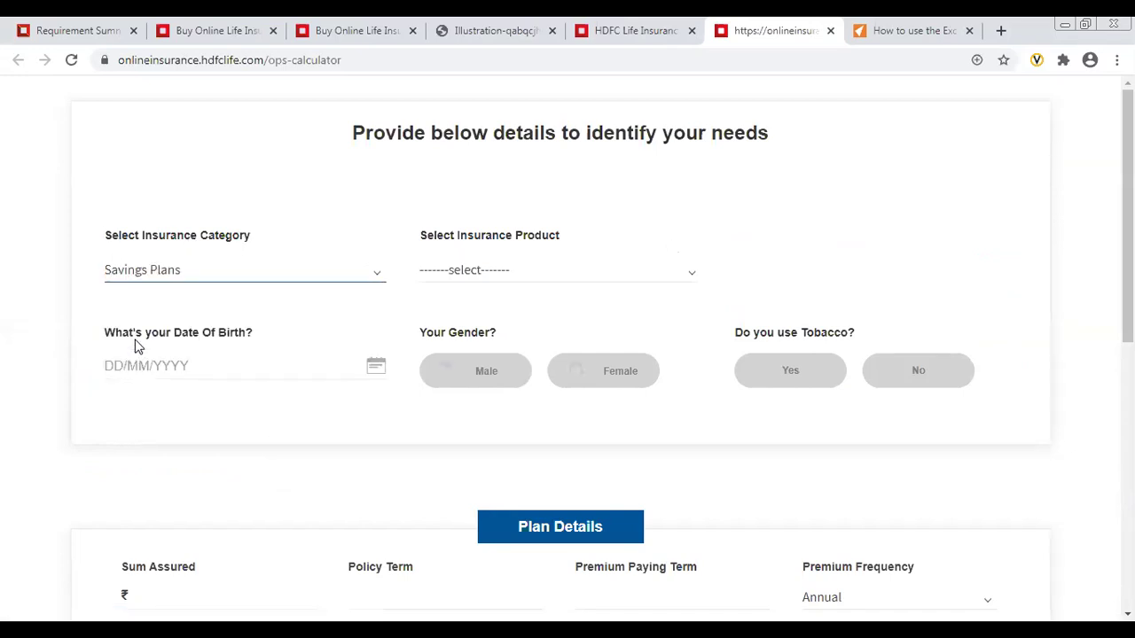
pyautogui.click(512, 270)
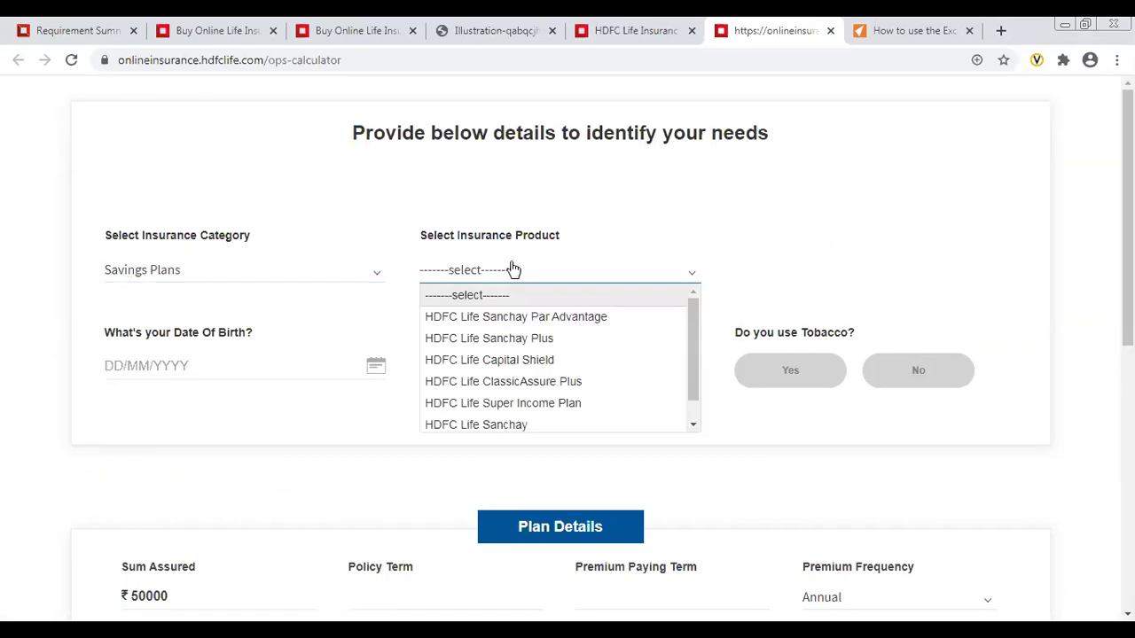
pyautogui.click(515, 342)
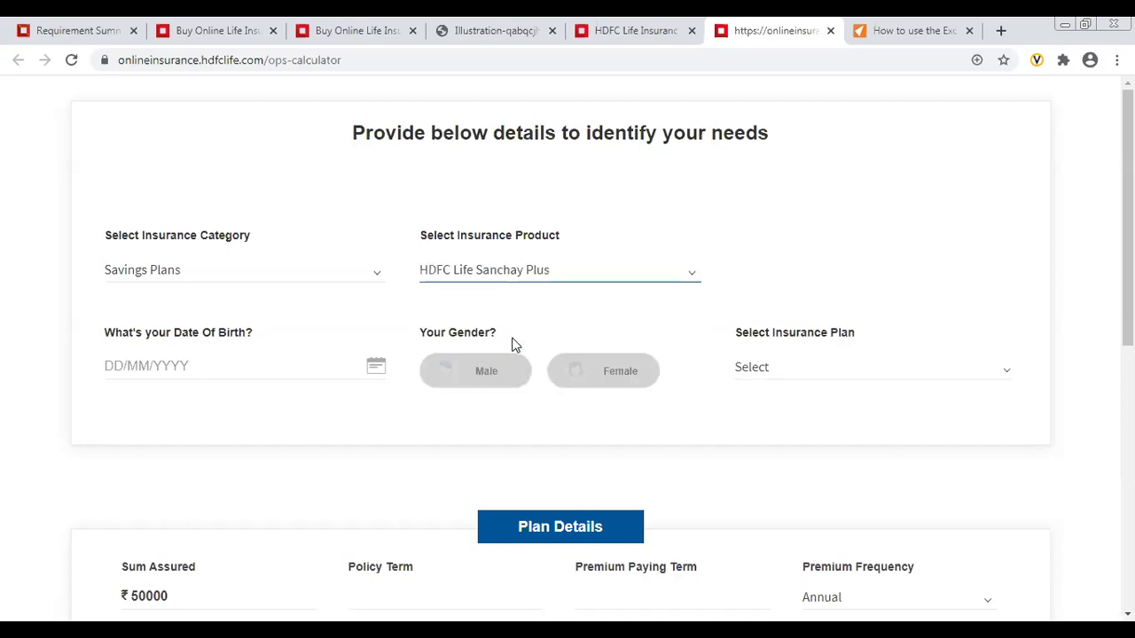
# - Enter the applicant's date of birth, set the gender to Male, and choose the Long Term Income plan
pyautogui.click(176, 362)
pyautogui.write('1')
pyautogui.press('BackSpace')
pyautogui.write('01/01/1990')
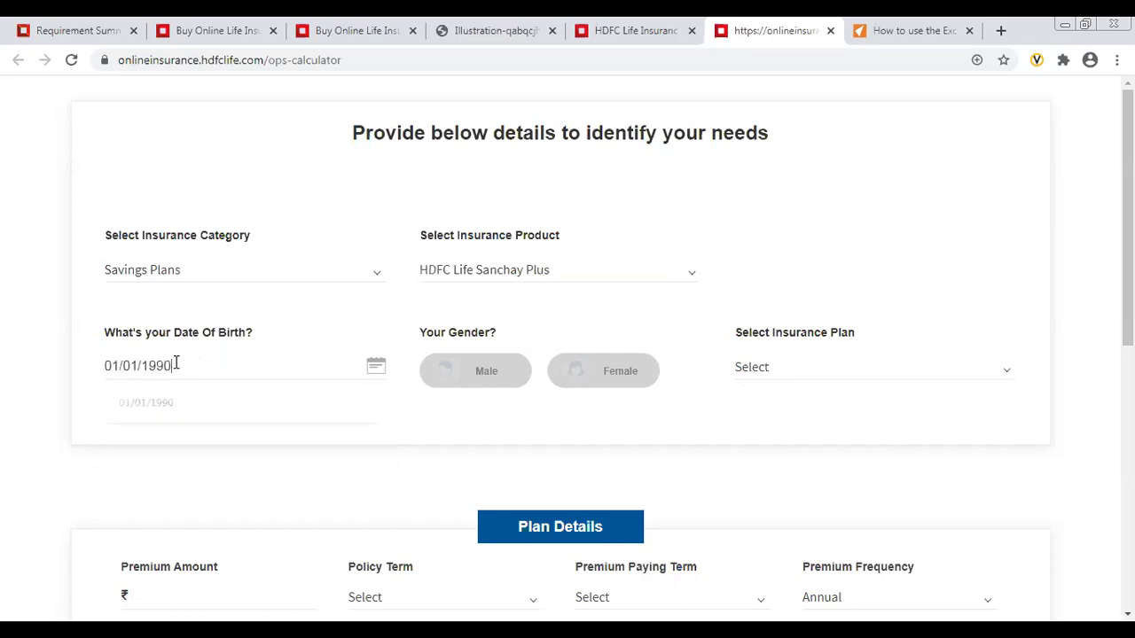
pyautogui.click(493, 370)
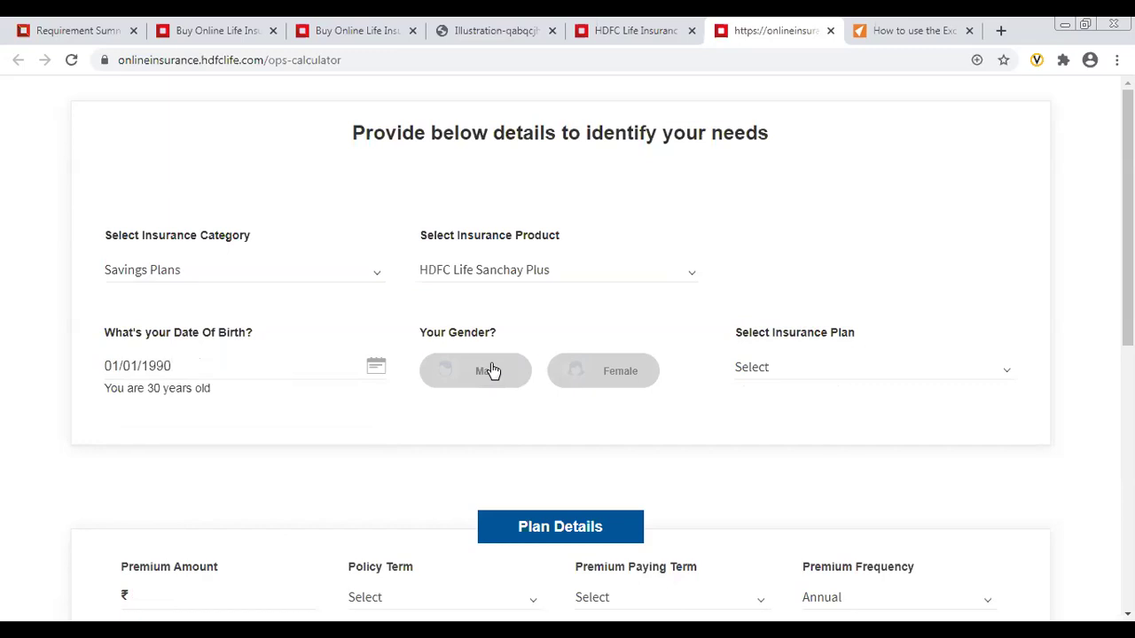
pyautogui.click(854, 383)
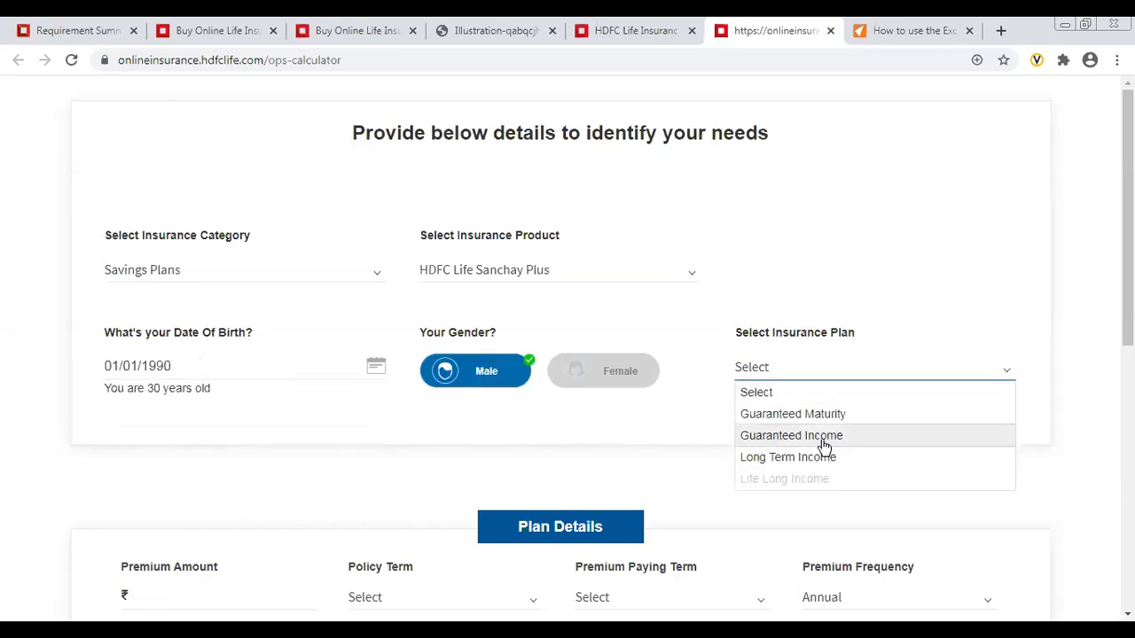
pyautogui.click(822, 461)
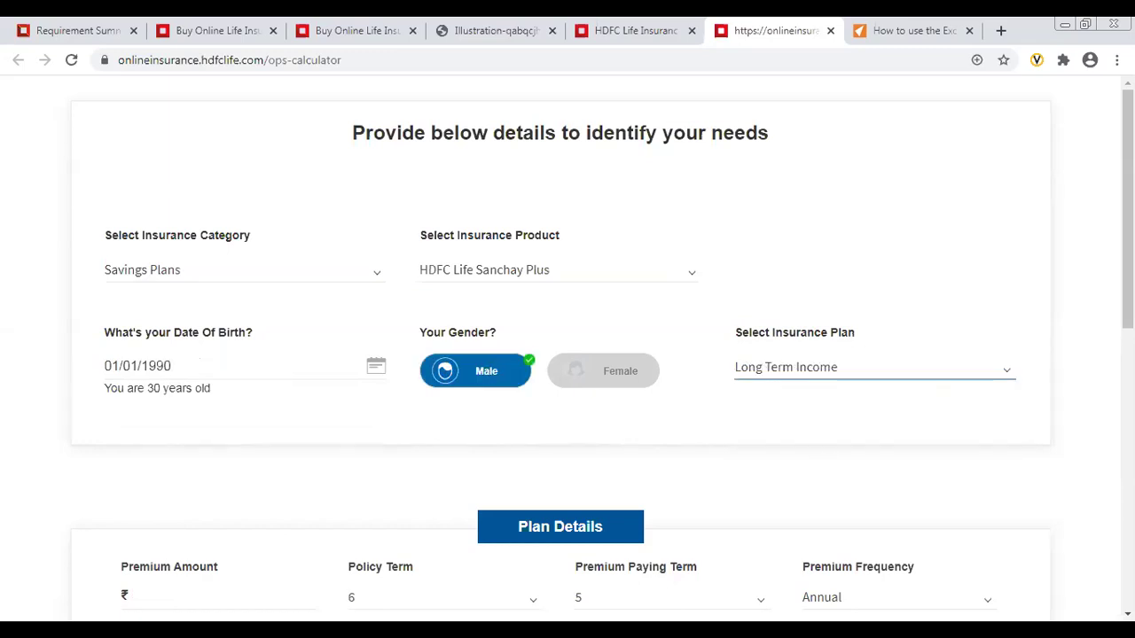
# - Calculate the plan with a premium amount of ₹1,00,000 and a policy term of 11
pyautogui.scroll(-3, 294, 348)
pyautogui.click(243, 337)
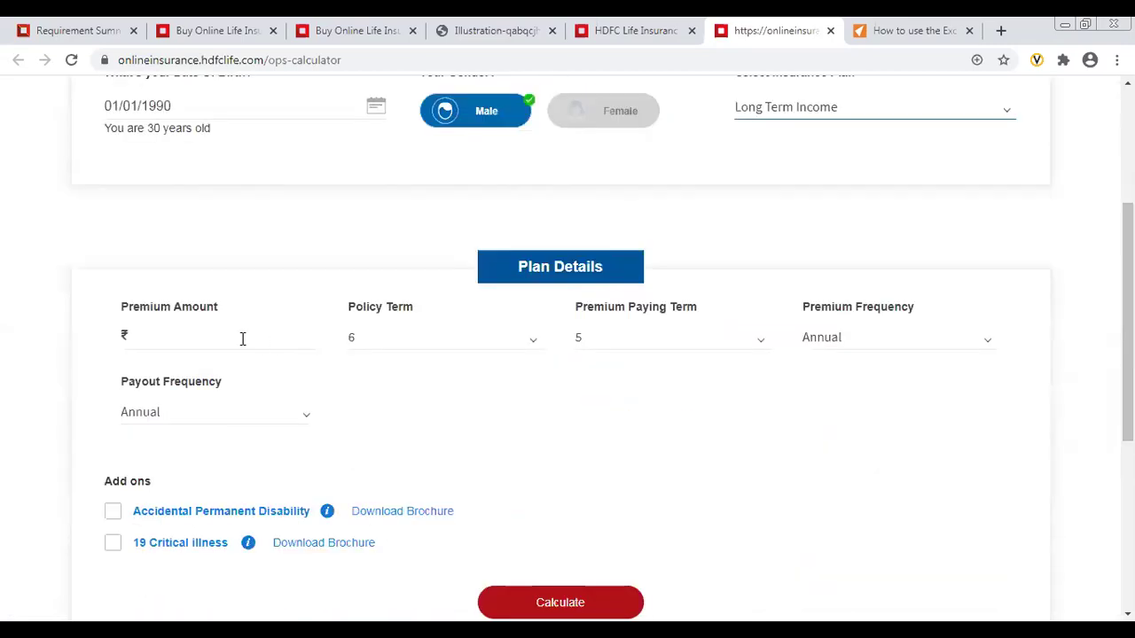
pyautogui.write('1,00,0')
pyautogui.write('00')
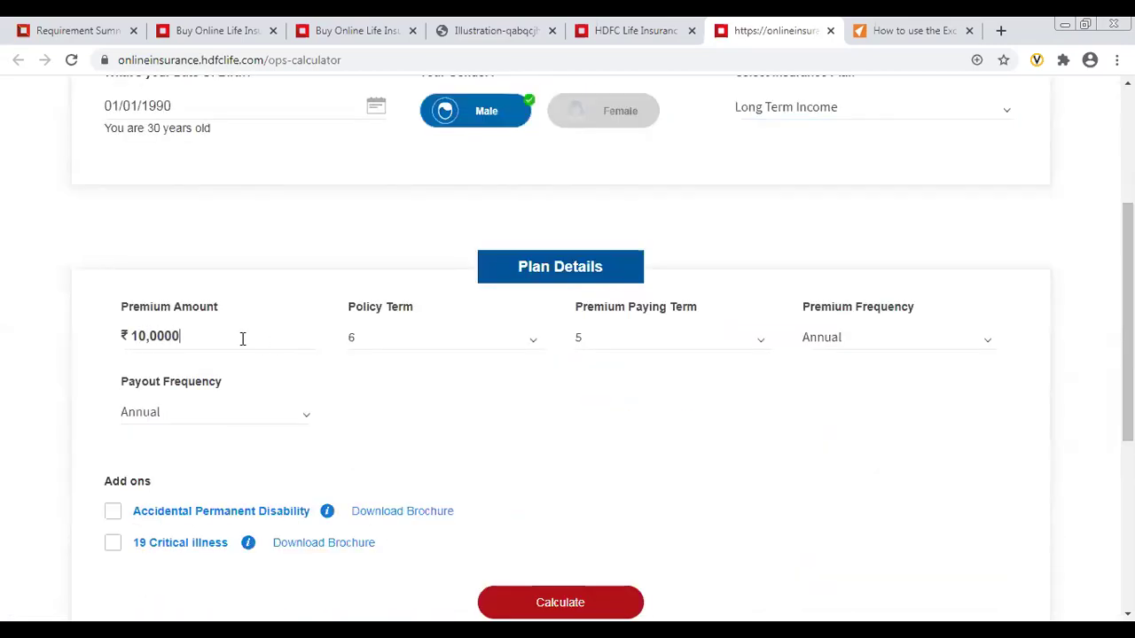
pyautogui.click(481, 345)
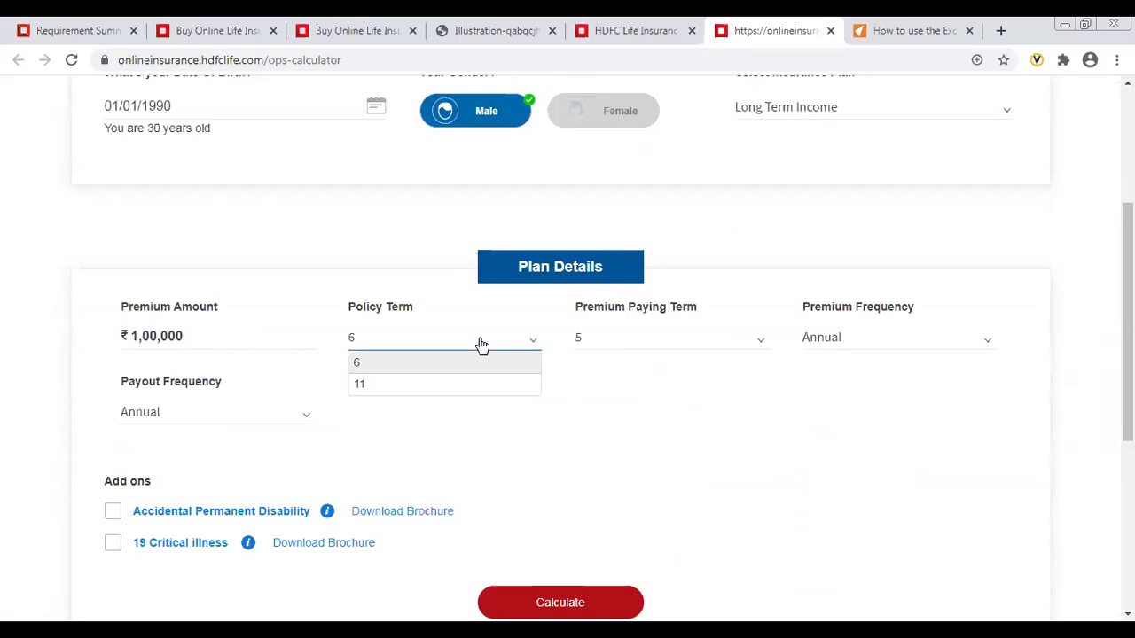
pyautogui.click(447, 383)
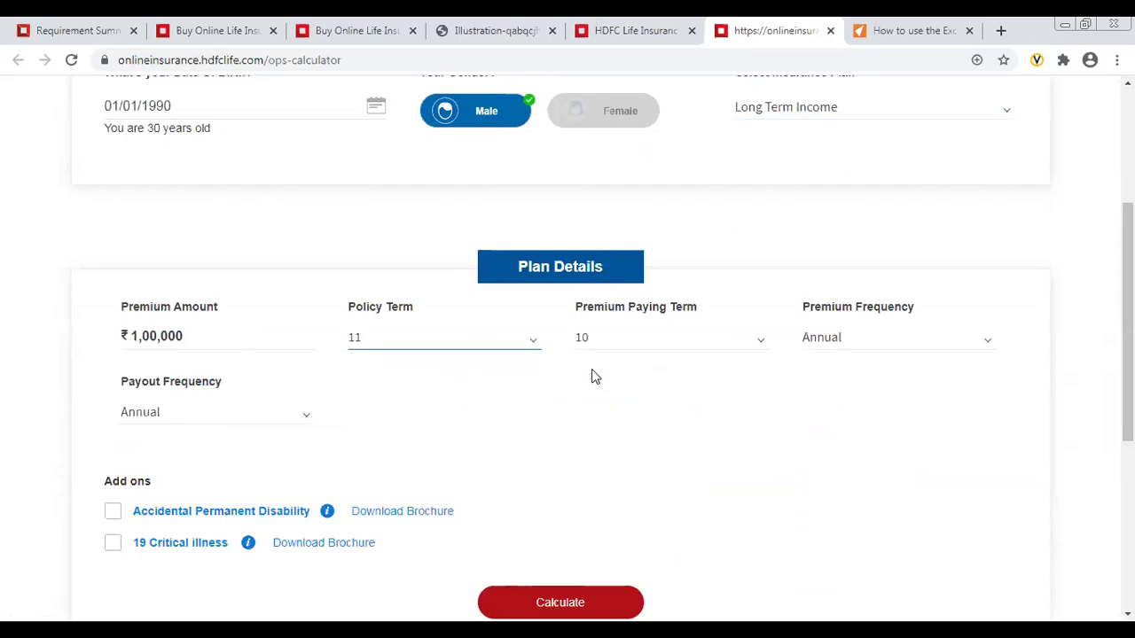
pyautogui.click(593, 605)
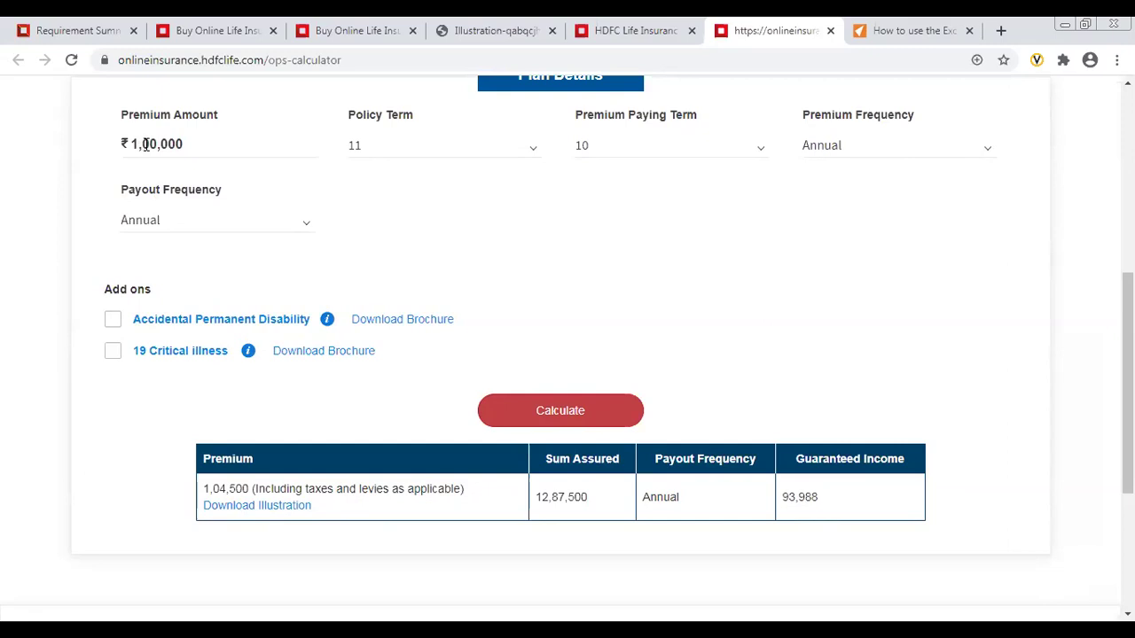
# - Set the premium amount to ₹1,50,000 and recalculate the plan
pyautogui.moveTo(193, 145); pyautogui.dragTo(125, 145)
pyautogui.press('BackSpace')
pyautogui.write('1,50,000')
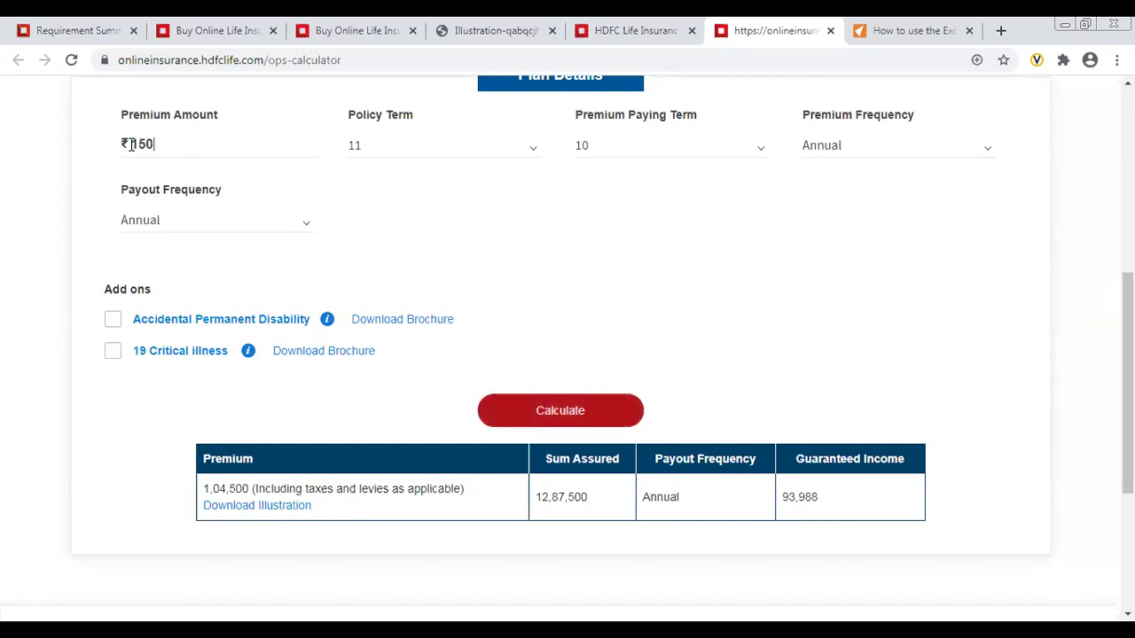
pyautogui.click(540, 413)
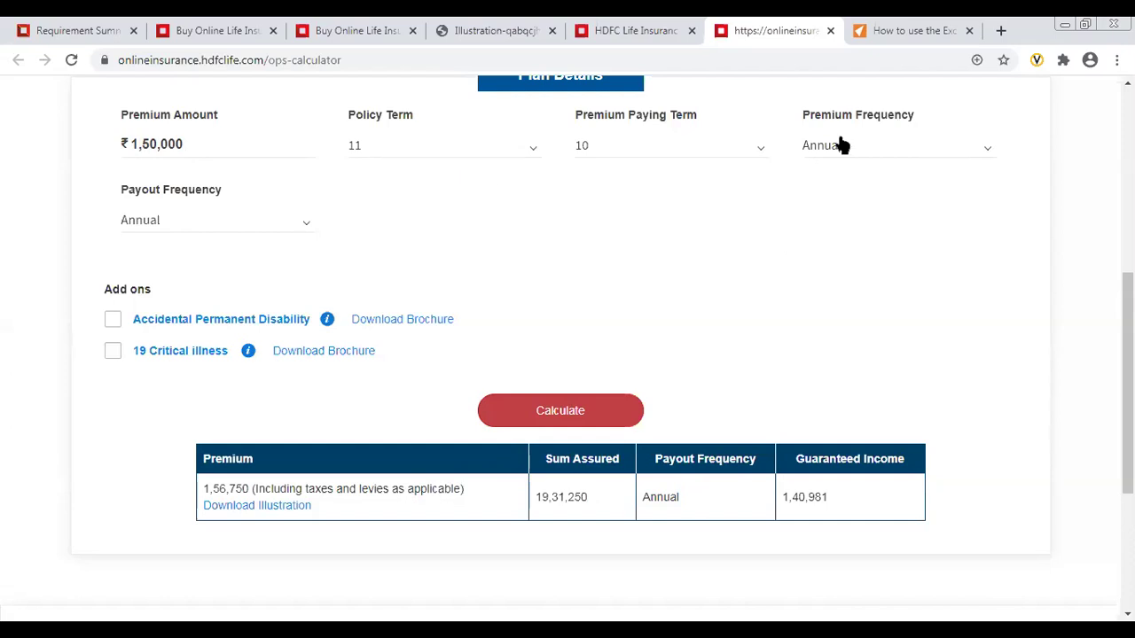
# - Include the Accidental Permanent Disability add-on and recalculate the premium
pyautogui.click(113, 320)
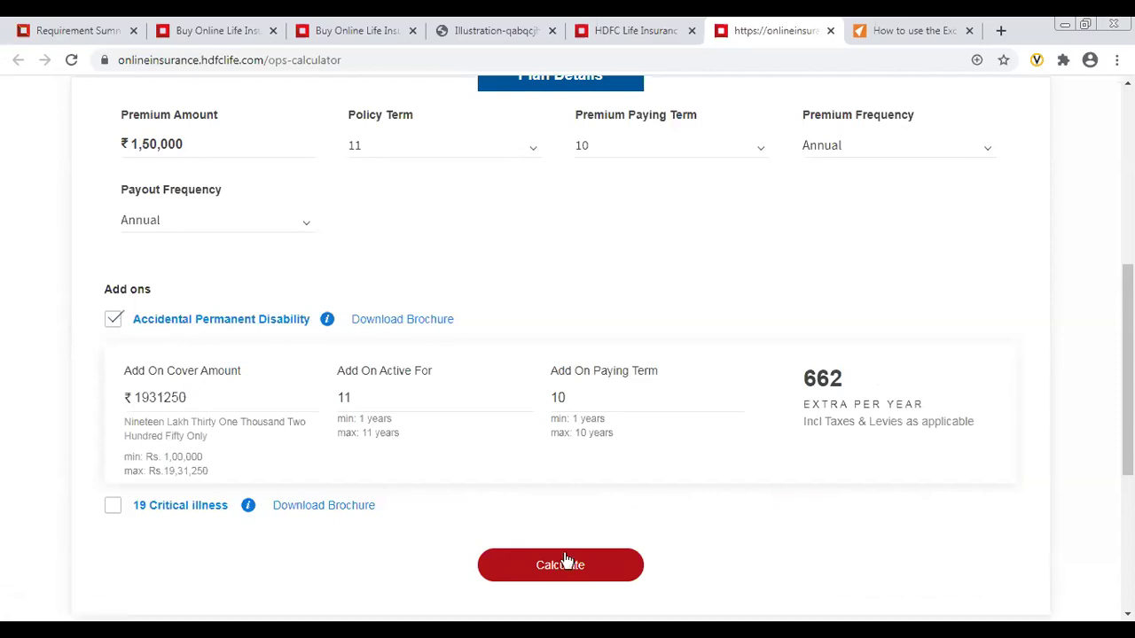
pyautogui.click(514, 577)
pyautogui.scroll(-2, 950, 488)
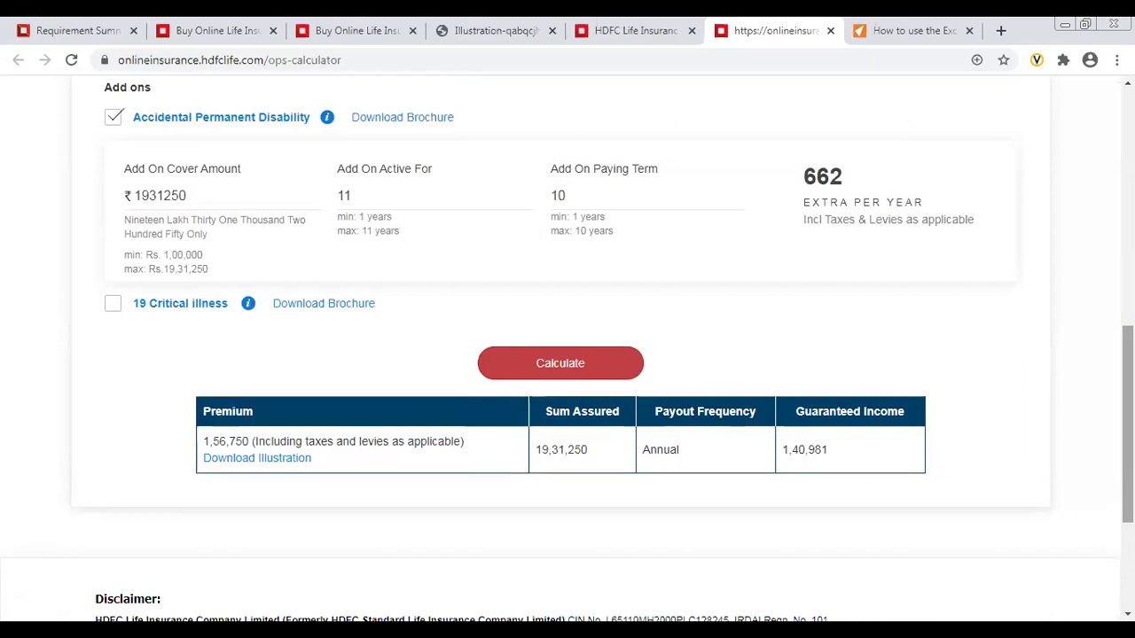
# - Change the insurance category to Protection Plans and select the product HDFC Life Click 2 Protect 3D Plus
pyautogui.moveTo(1127, 423); pyautogui.dragTo(1127, 196)
pyautogui.click(318, 257)
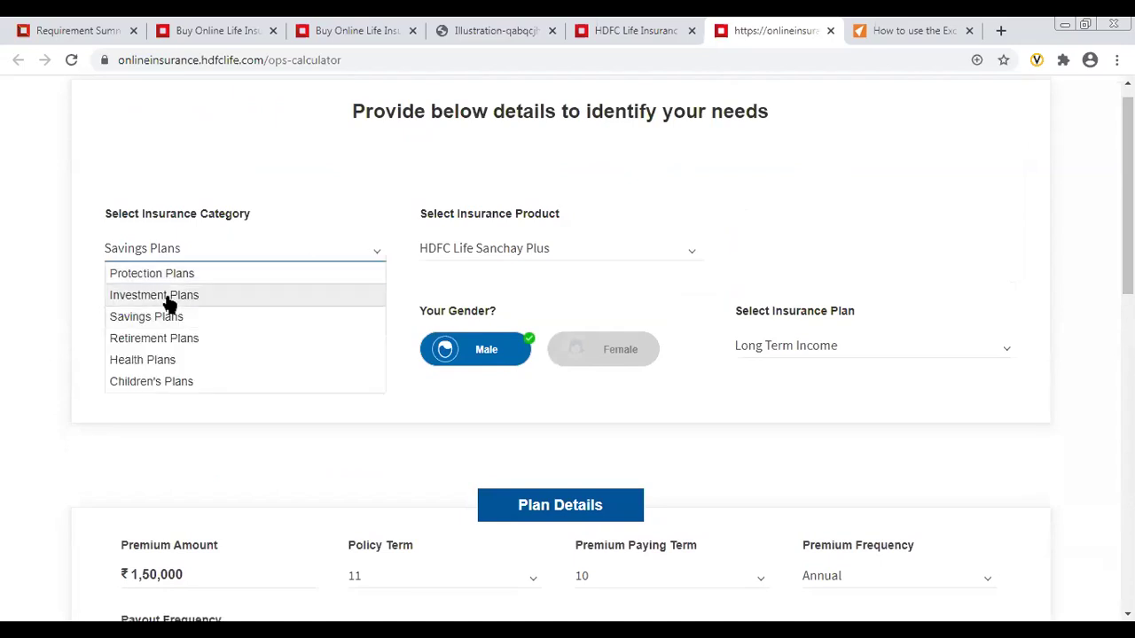
pyautogui.click(155, 277)
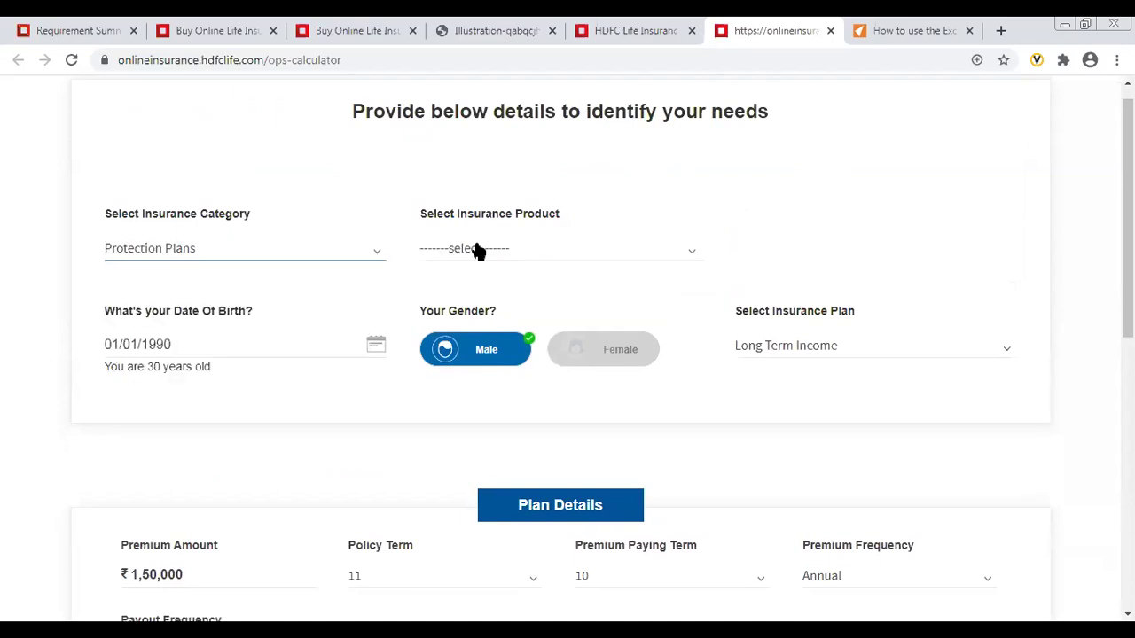
pyautogui.click(474, 249)
pyautogui.click(471, 298)
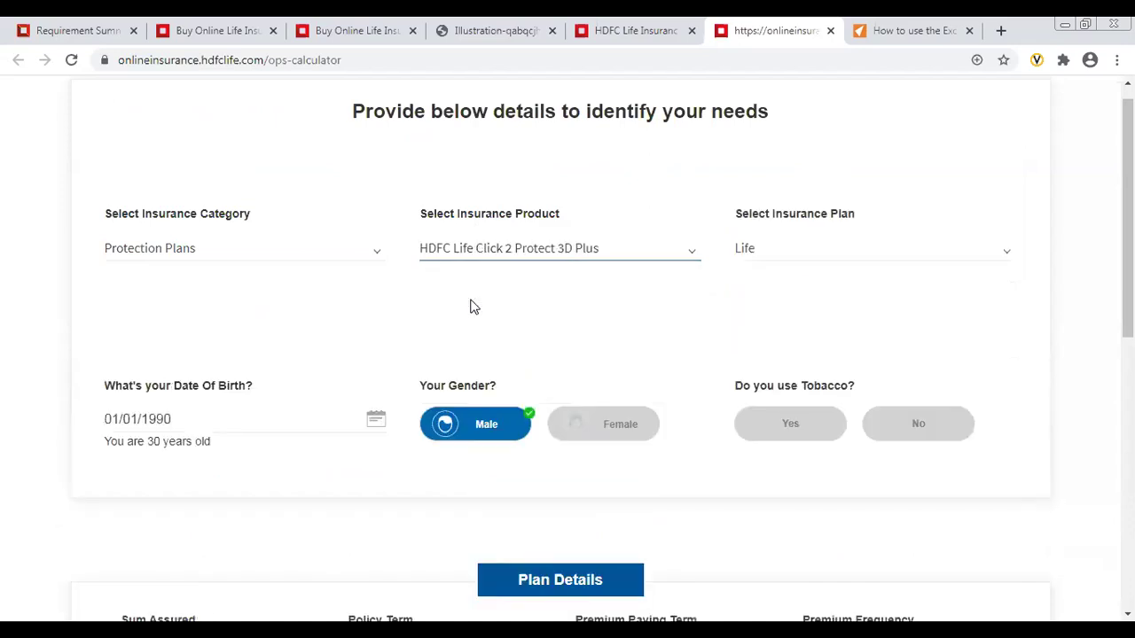
# - Set the sum assured to ₹50,00,000 and open the premium paying term and policy term options
pyautogui.scroll(-5, 499, 286)
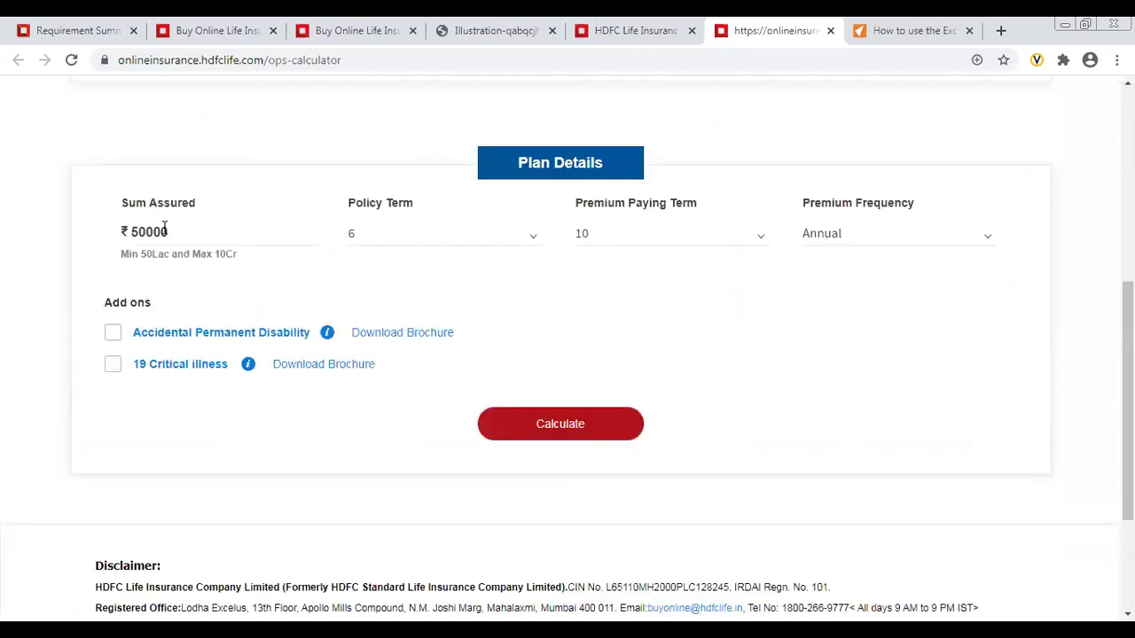
pyautogui.write('00')
pyautogui.press('BackSpace')
pyautogui.click(624, 232)
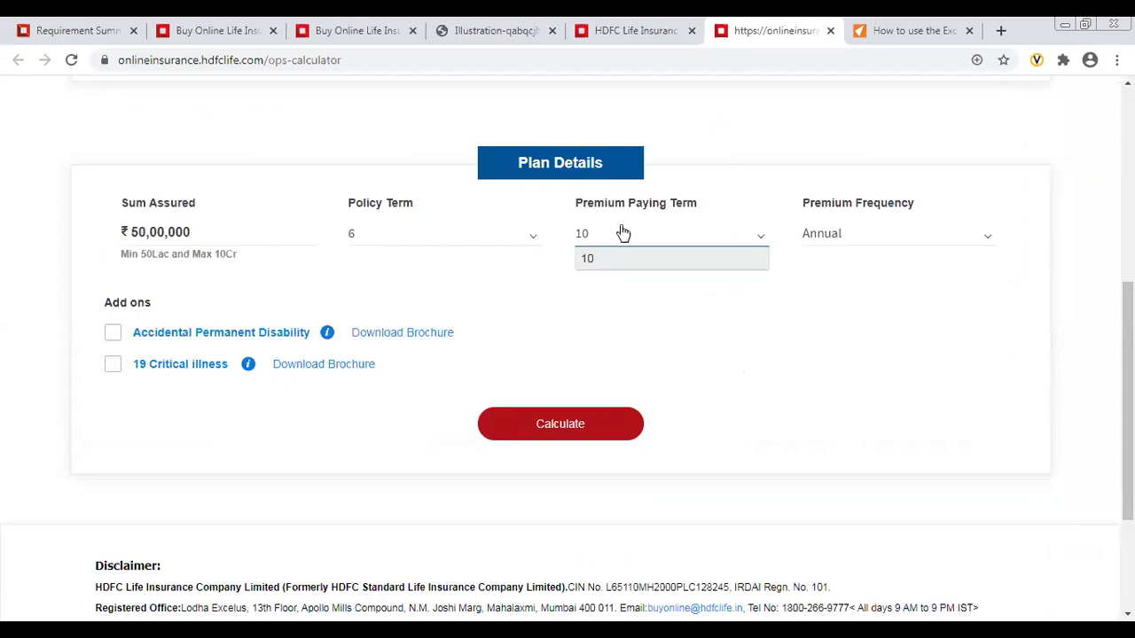
pyautogui.click(440, 241)
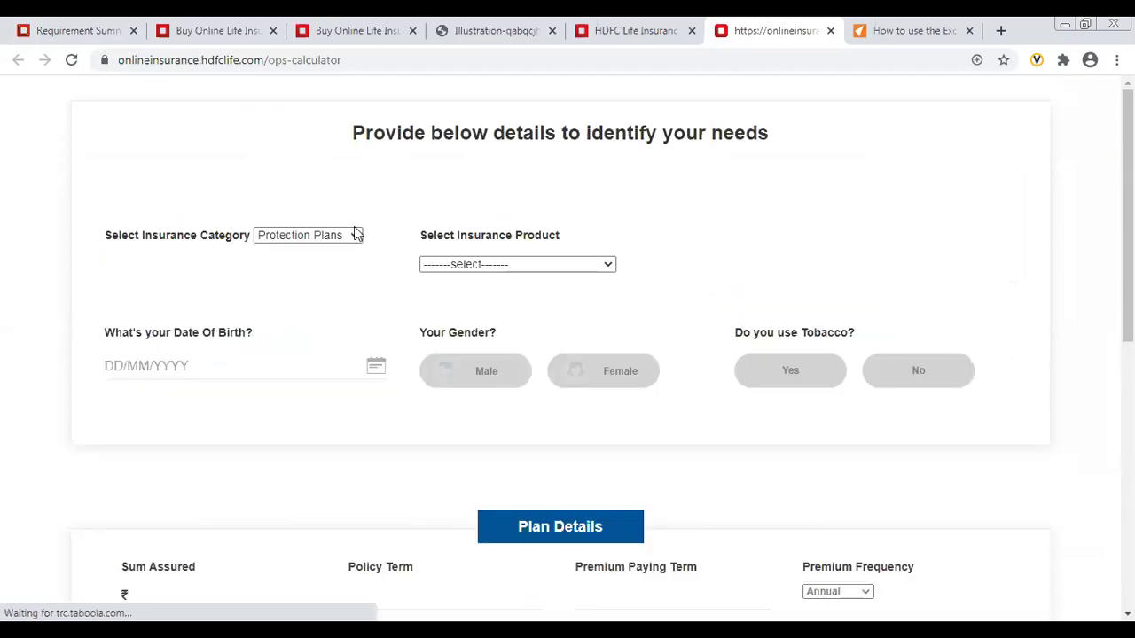
# - Select HDFC Life Click 2 Protect 3D Plus and fill in the date of birth, male gender and no tobacco use
pyautogui.click(501, 270)
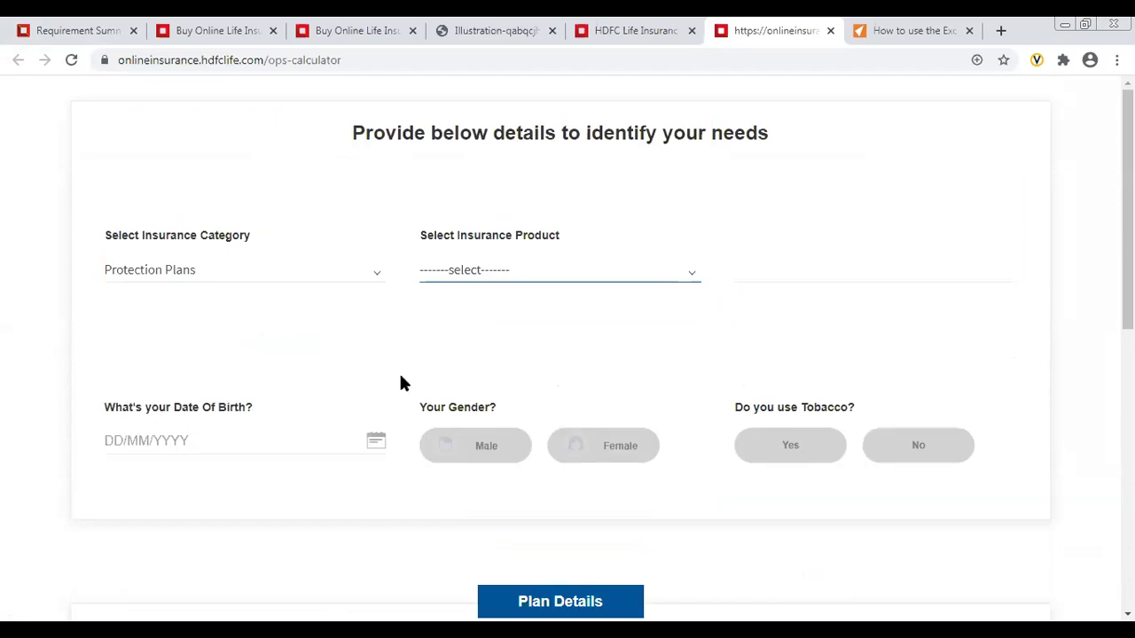
pyautogui.click(218, 435)
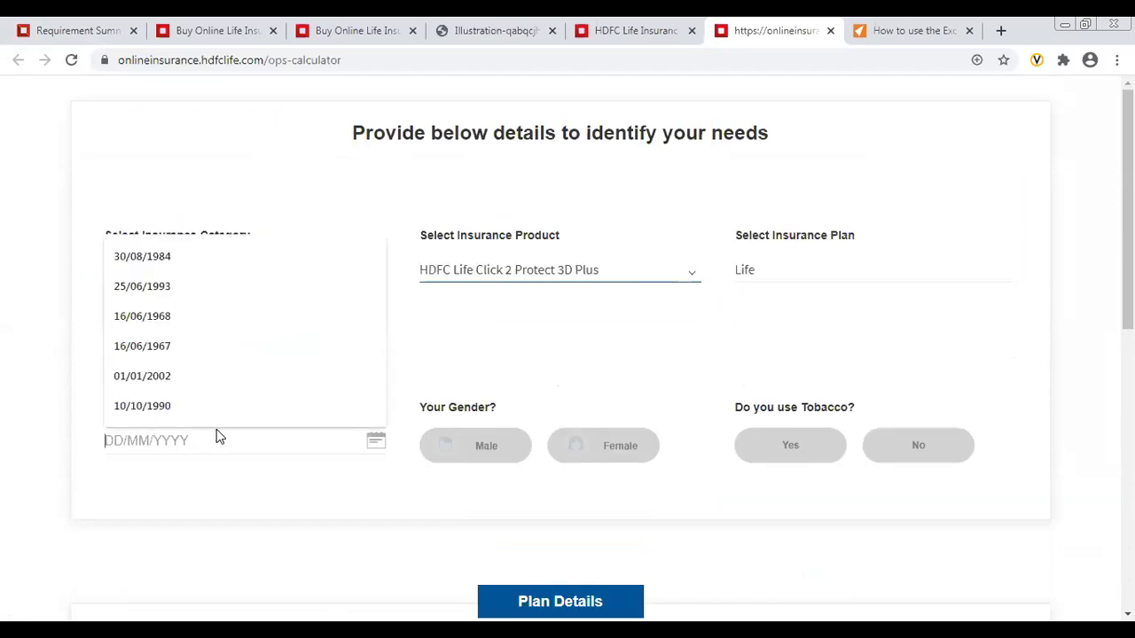
pyautogui.write('01/0')
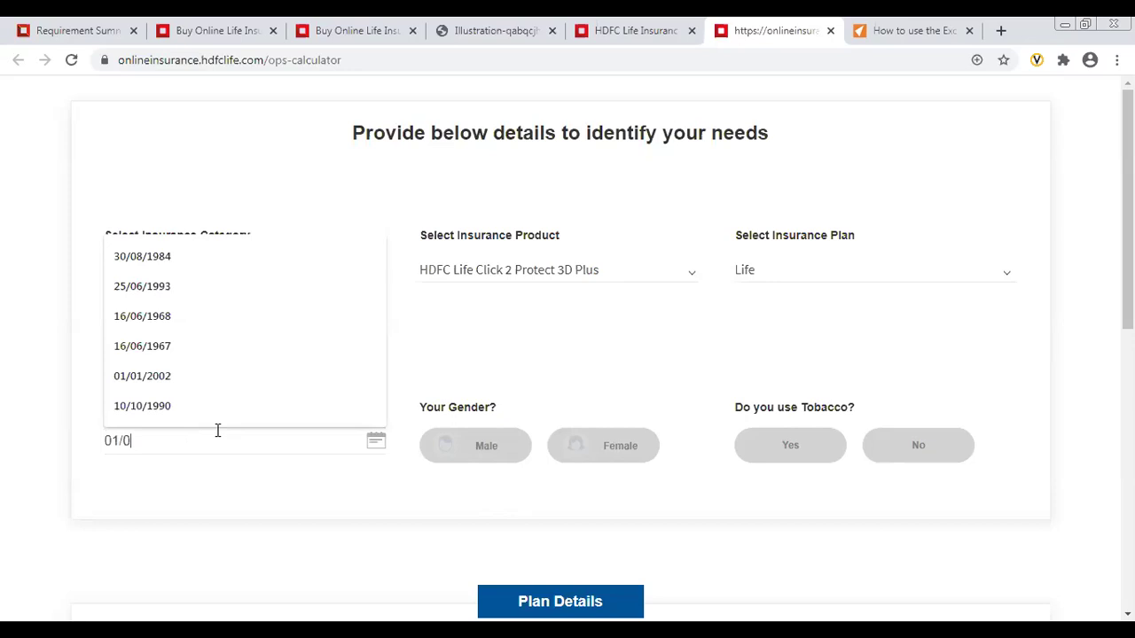
pyautogui.write('1/1990')
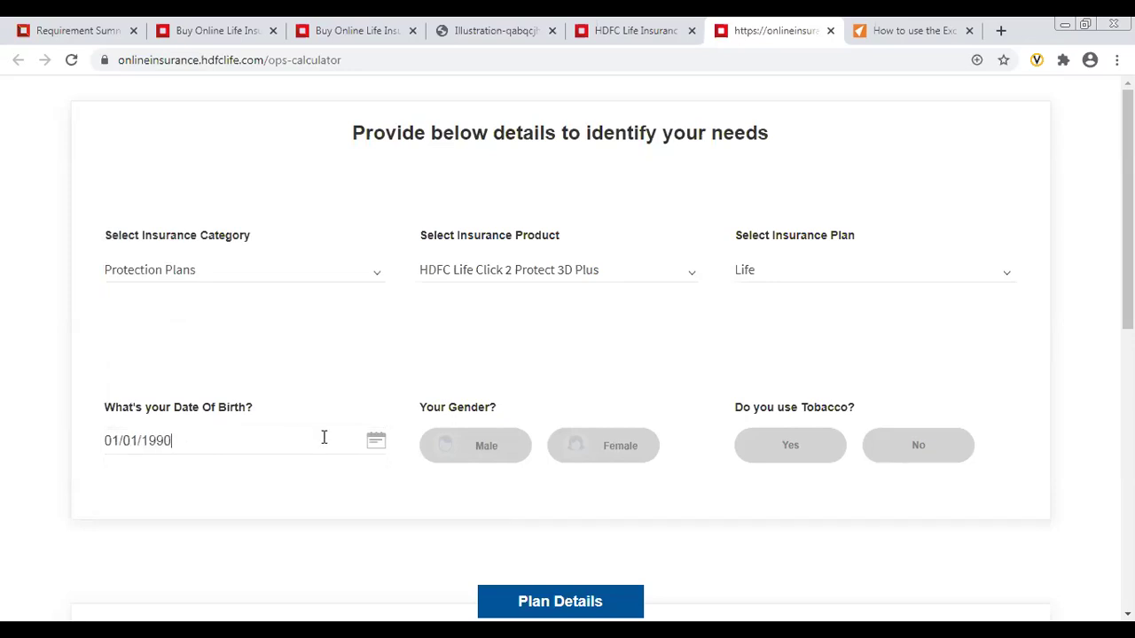
pyautogui.click(521, 450)
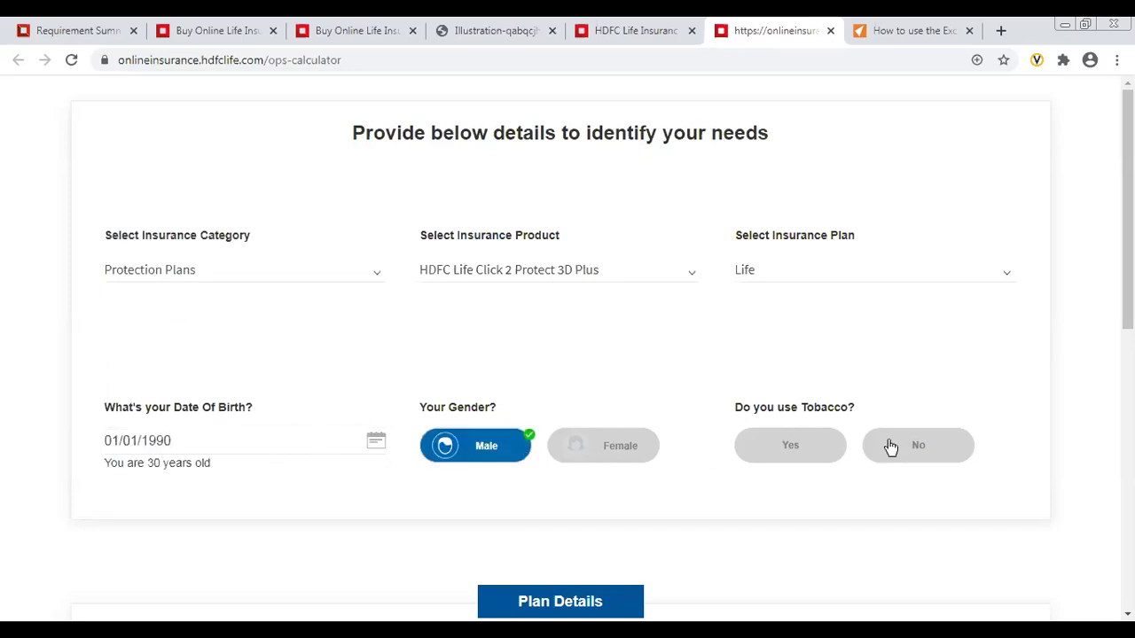
pyautogui.click(891, 448)
# - Set the sum assured to ₹50,00,000, the policy term to 55 and the premium paying term to 5
pyautogui.scroll(-4, 316, 377)
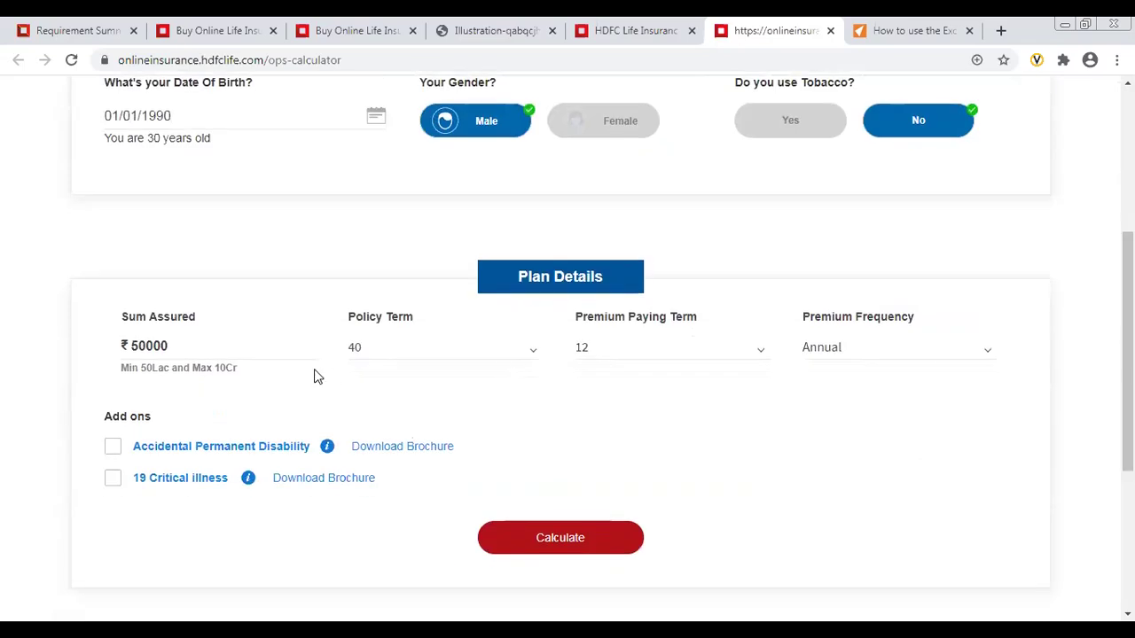
pyautogui.click(240, 345)
pyautogui.write('00,')
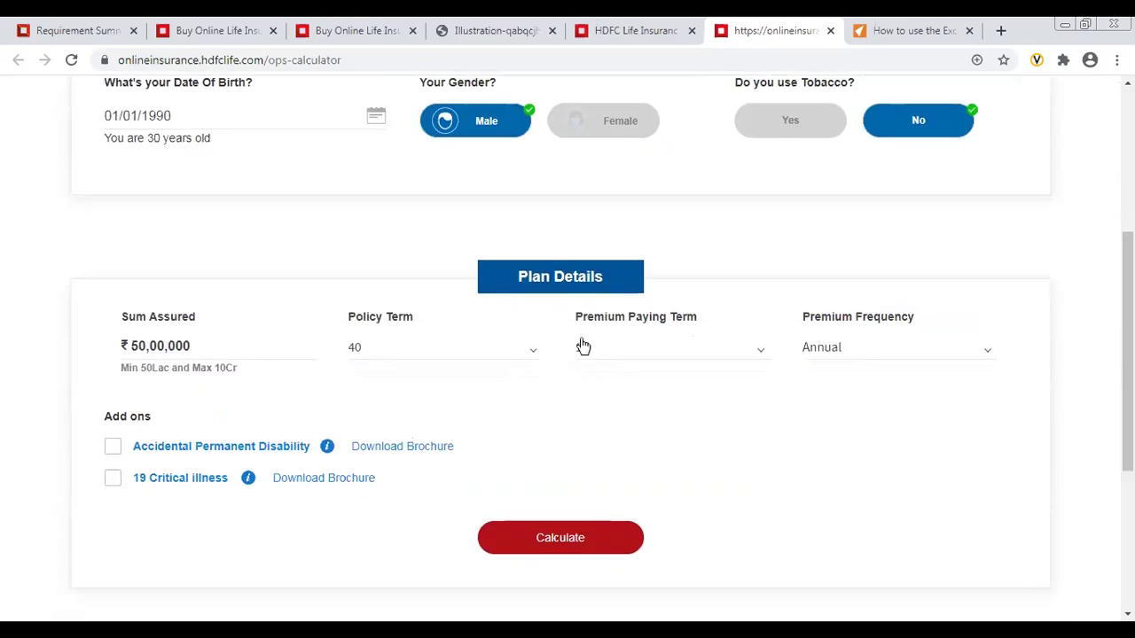
pyautogui.click(506, 344)
pyautogui.moveTo(537, 388); pyautogui.dragTo(547, 499)
pyautogui.click(470, 502)
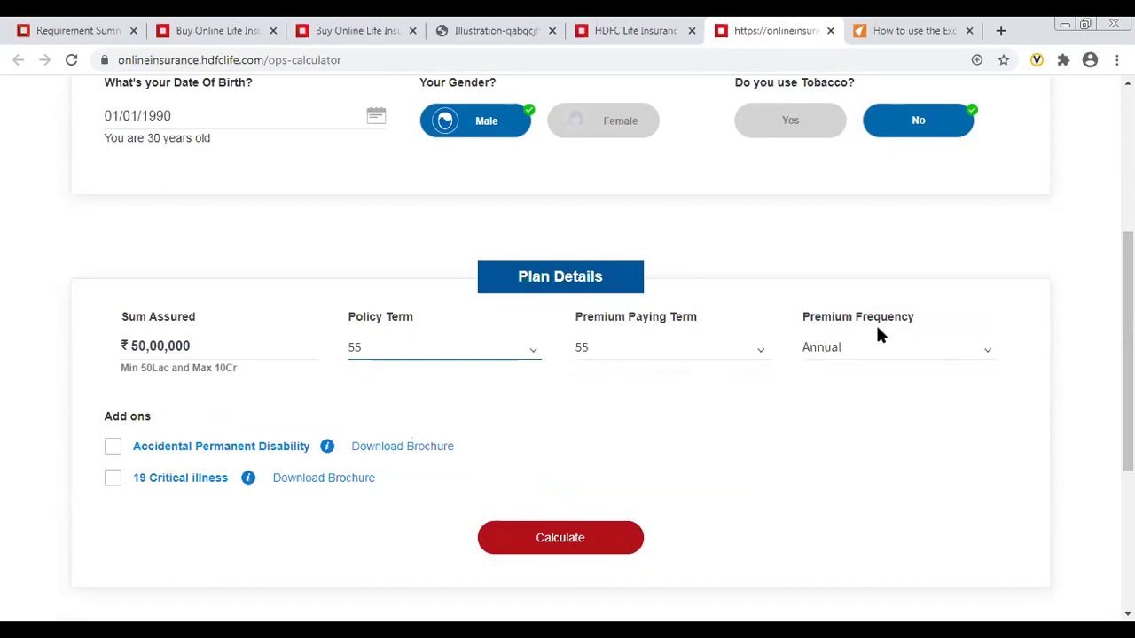
pyautogui.click(712, 347)
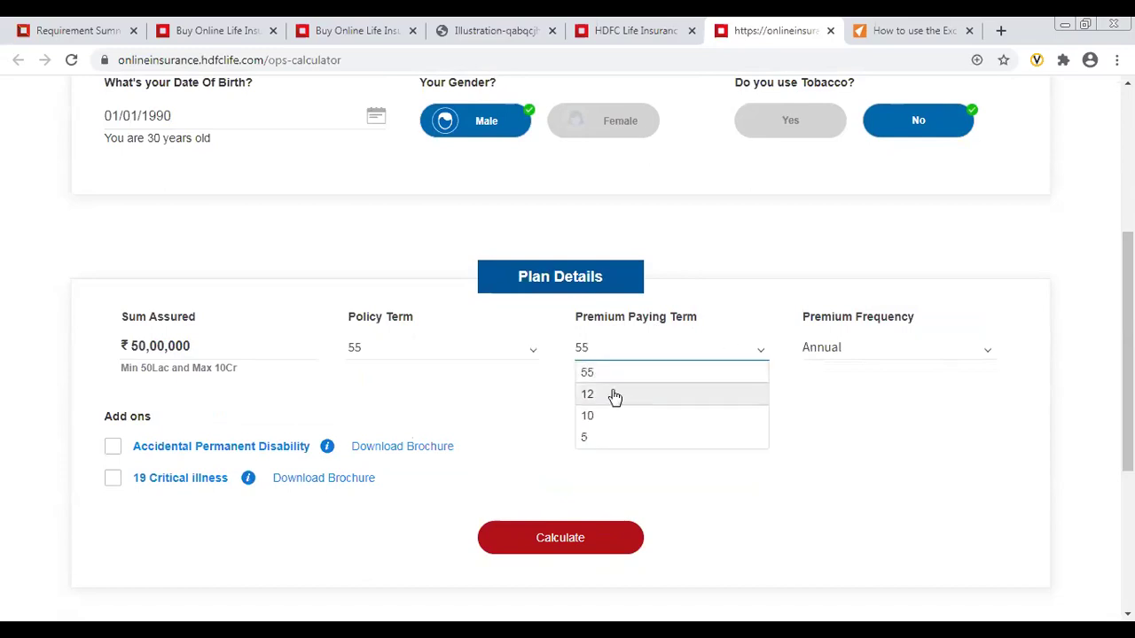
pyautogui.click(587, 438)
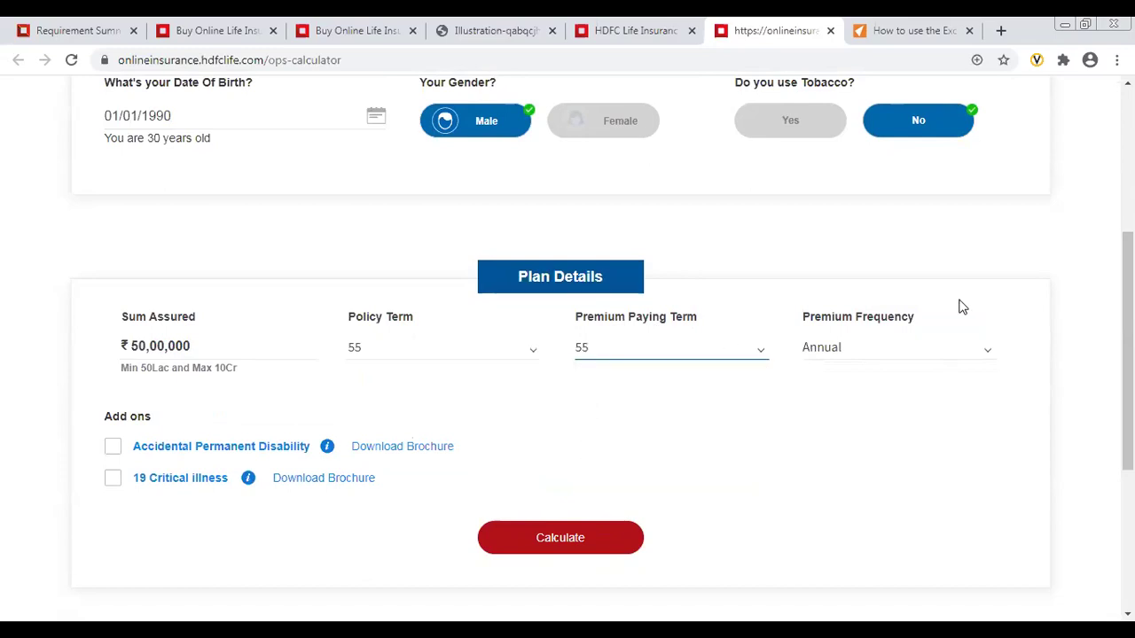
# - Include the 19 Critical illness add-on in the protection plan
pyautogui.click(114, 480)
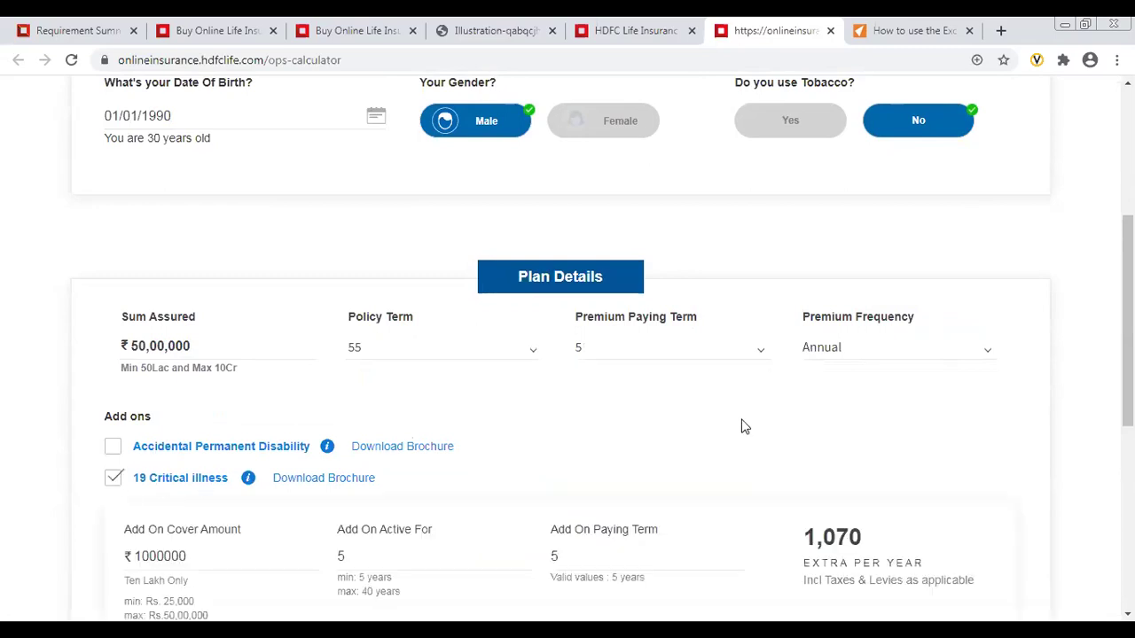
pyautogui.scroll(-1, 742, 425)
pyautogui.scroll(-2, 561, 348)
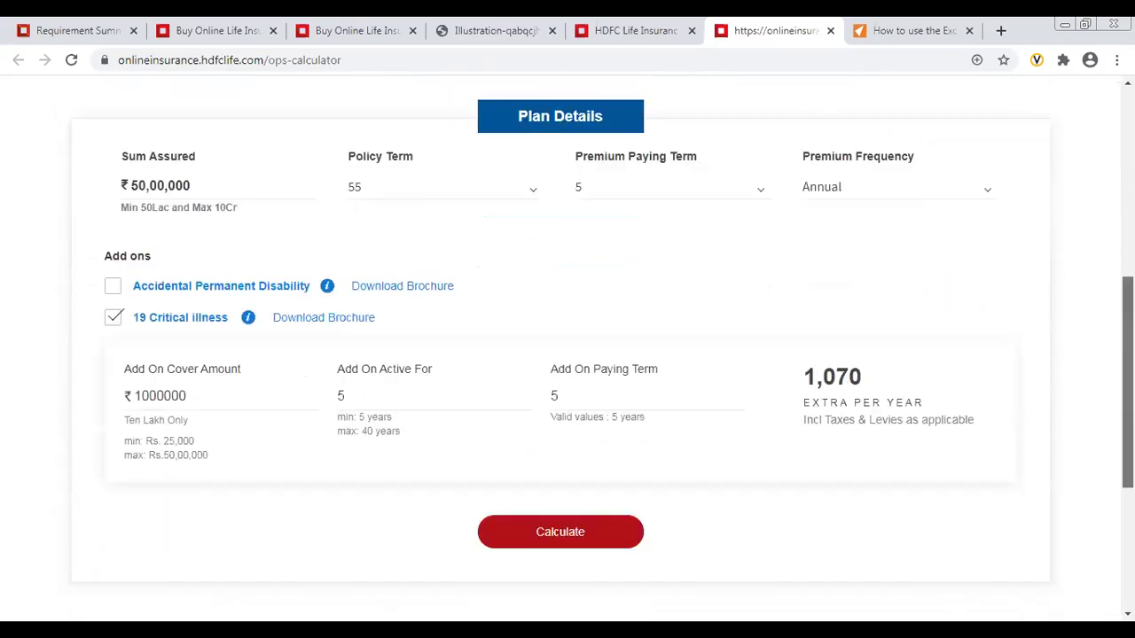
# - Calculate the premium with the 19 Critical illness add-on, and replace that add-on with Accidental Permanent Disability
pyautogui.click(558, 537)
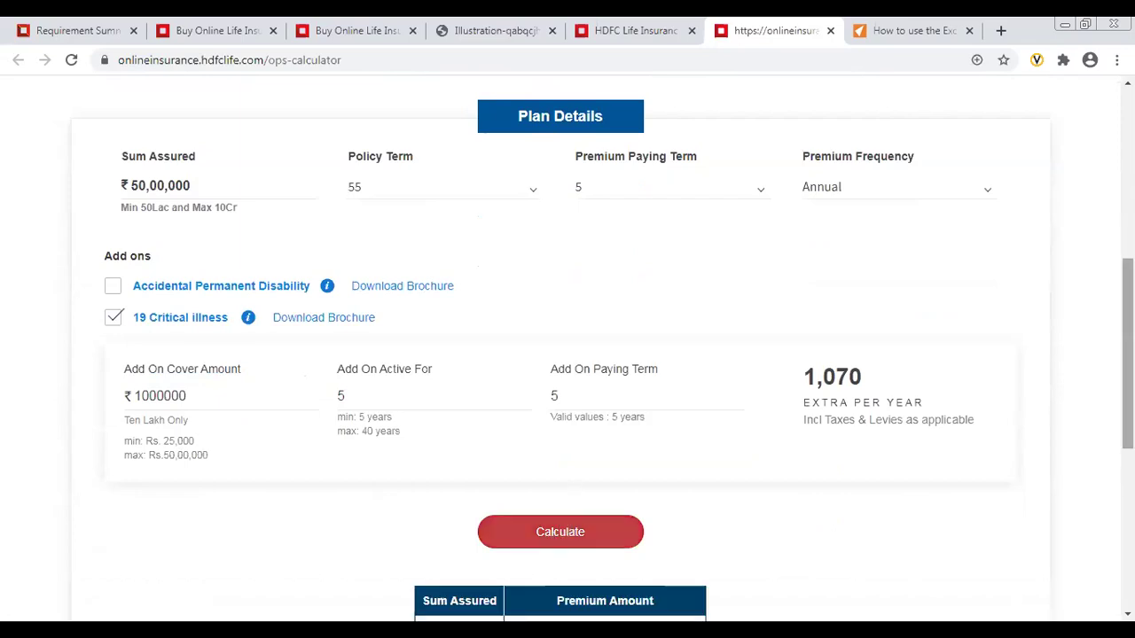
pyautogui.click(113, 314)
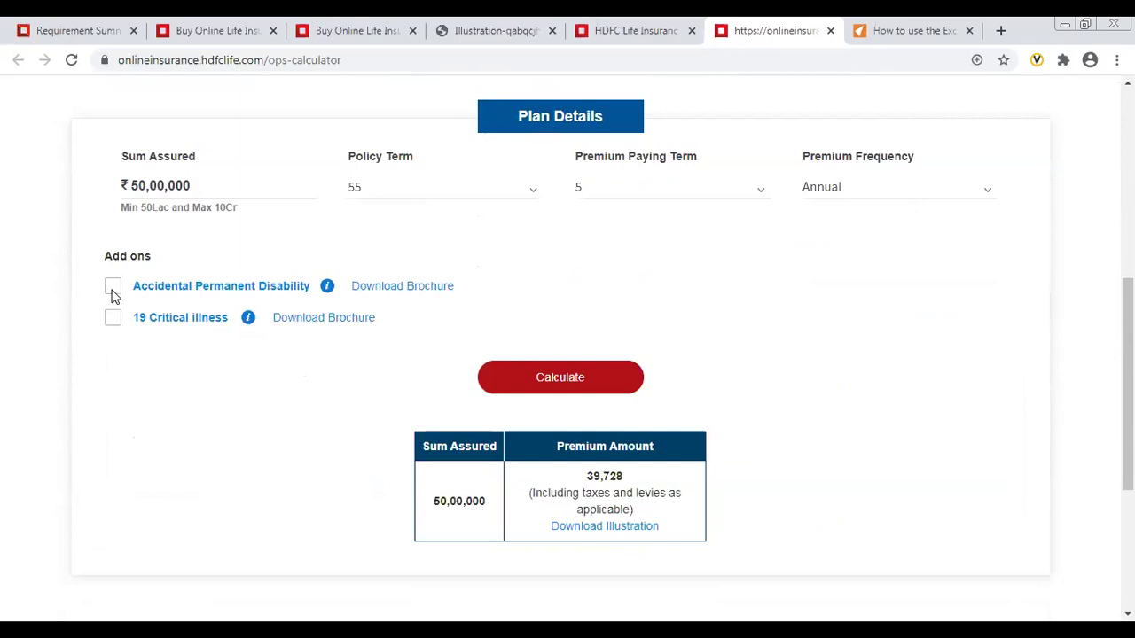
pyautogui.click(112, 291)
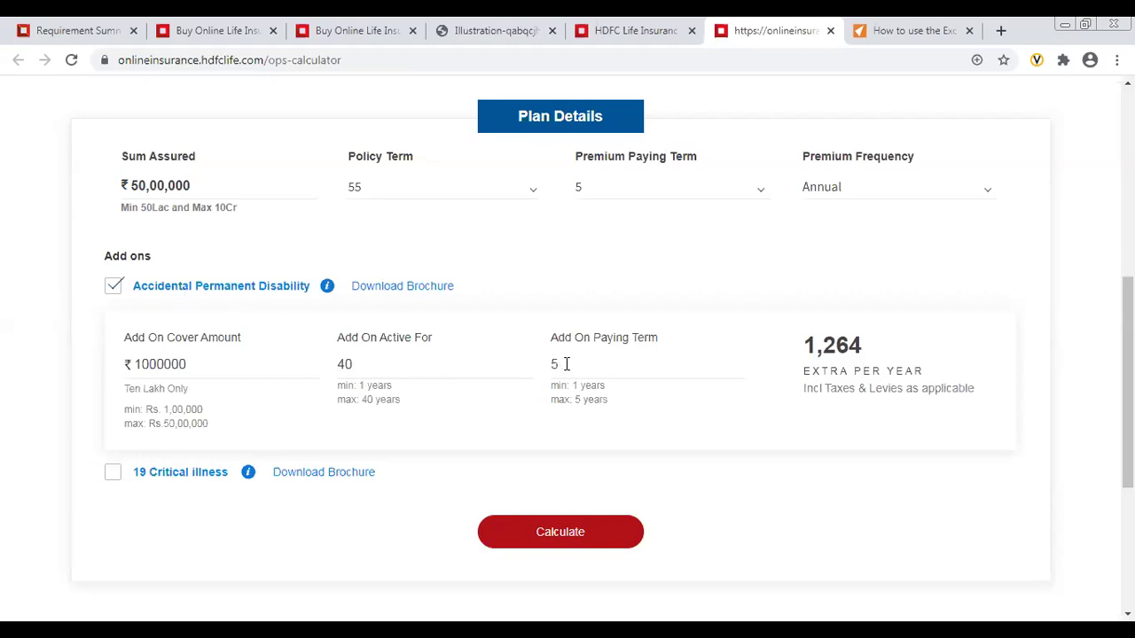
# - Set the premium paying term to 55 and include the Accidental Permanent Disability add-on again
pyautogui.click(668, 195)
pyautogui.click(600, 216)
pyautogui.click(567, 361)
pyautogui.click(113, 285)
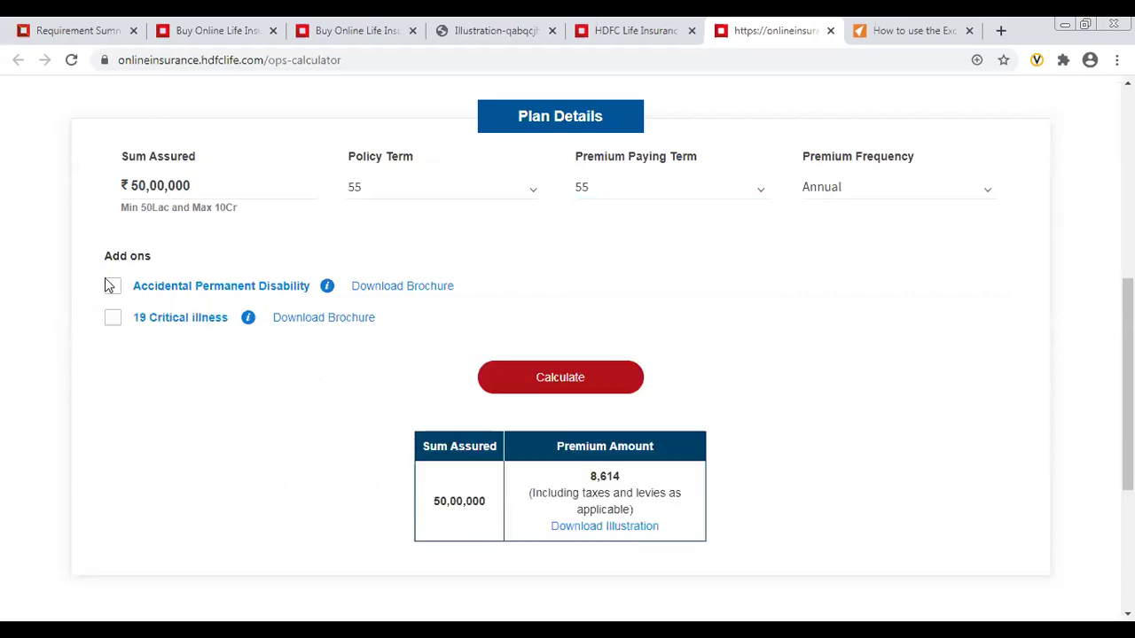
pyautogui.click(113, 286)
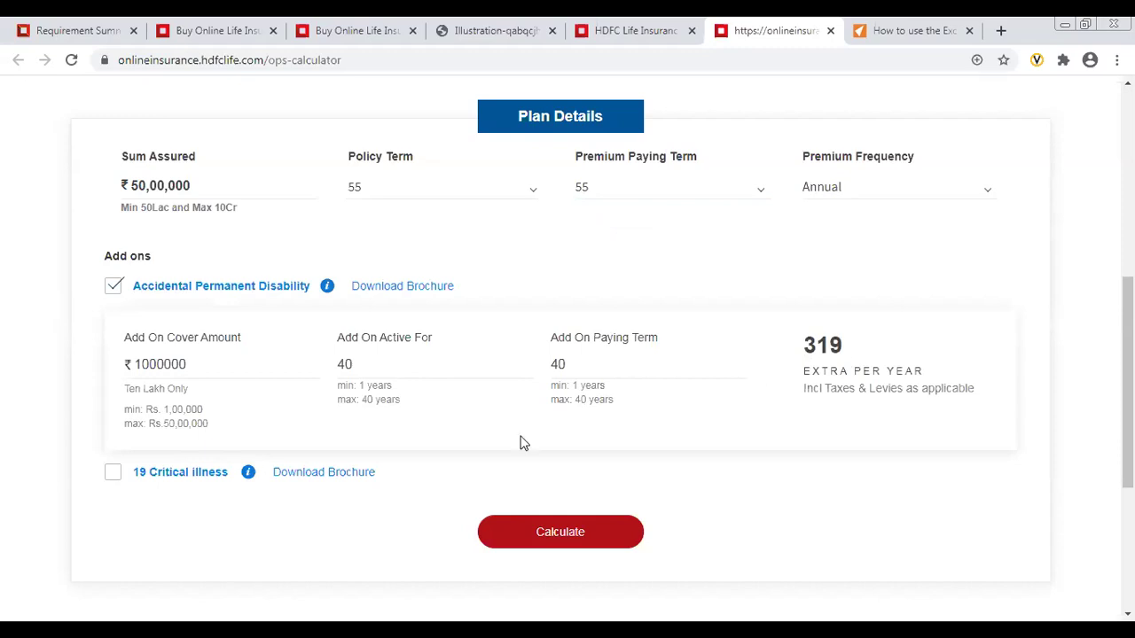
# - Calculate the premium with the Accidental Permanent Disability add-on and download the plan's illustration
pyautogui.click(567, 542)
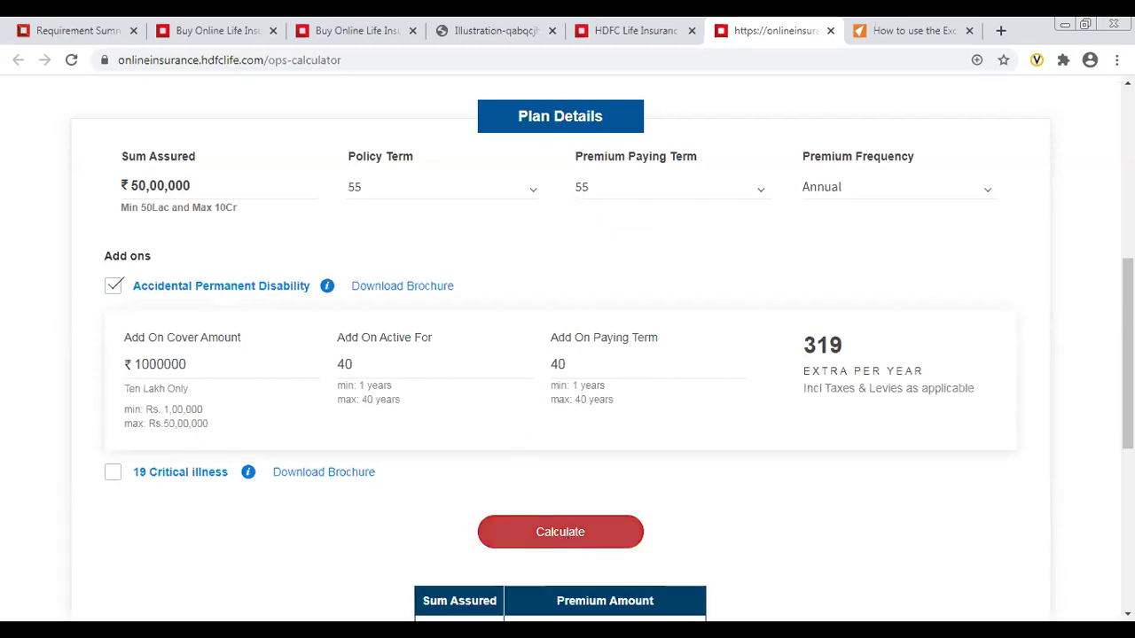
pyautogui.scroll(-2, 490, 489)
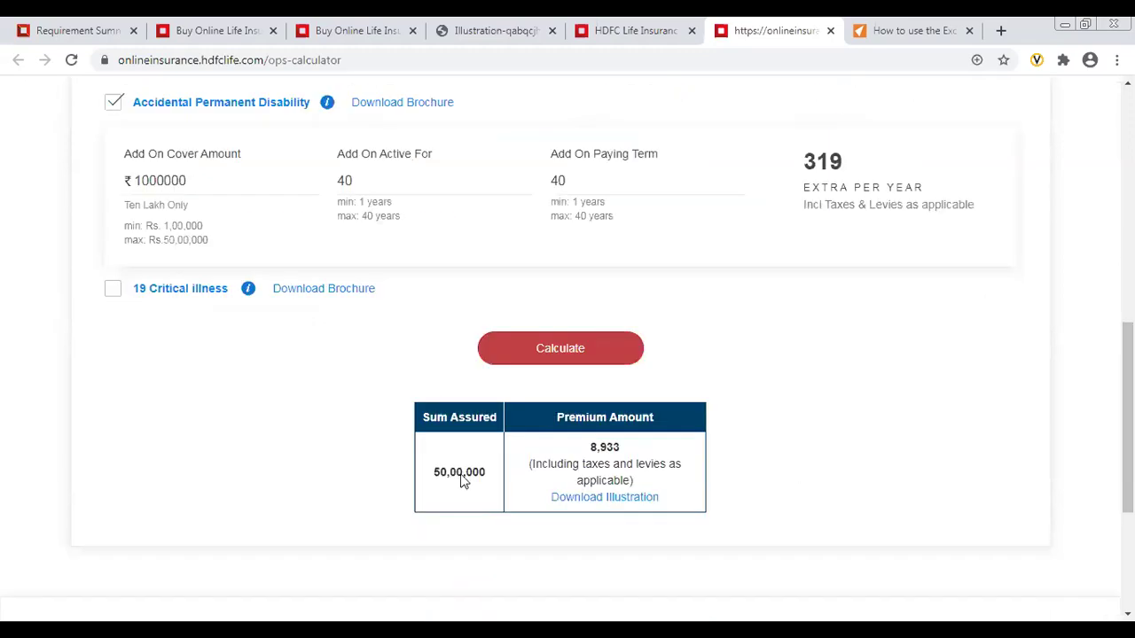
pyautogui.click(612, 498)
pyautogui.click(612, 498)
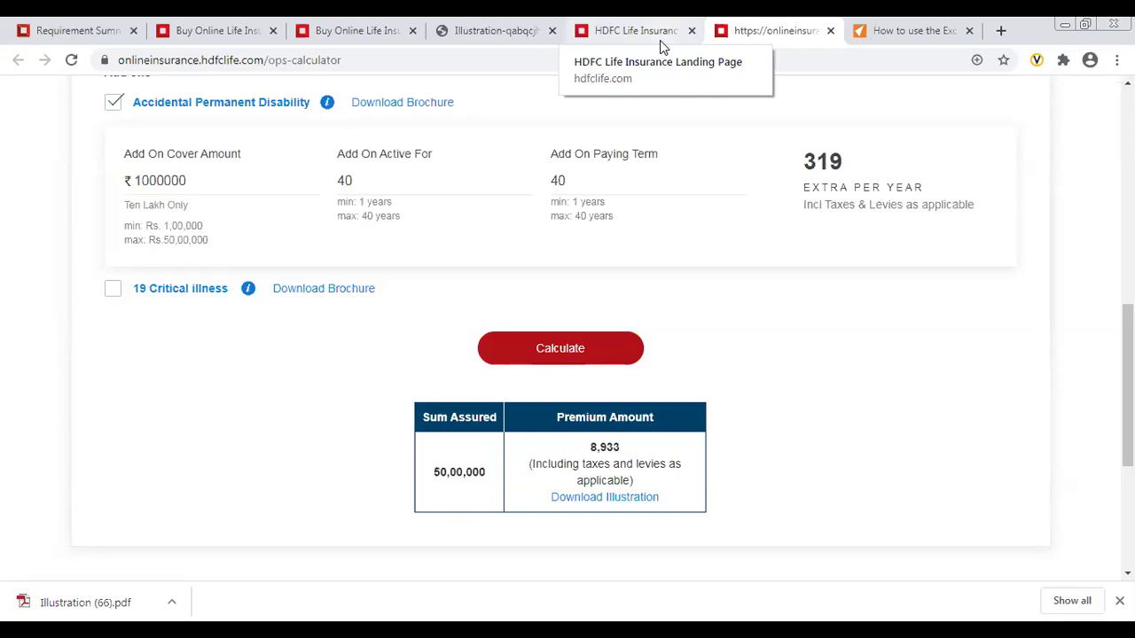
# - Open the purchase form for HDFC Life Click 2 Protect 3D Plus from the HDFC Life landing page
pyautogui.click(660, 40)
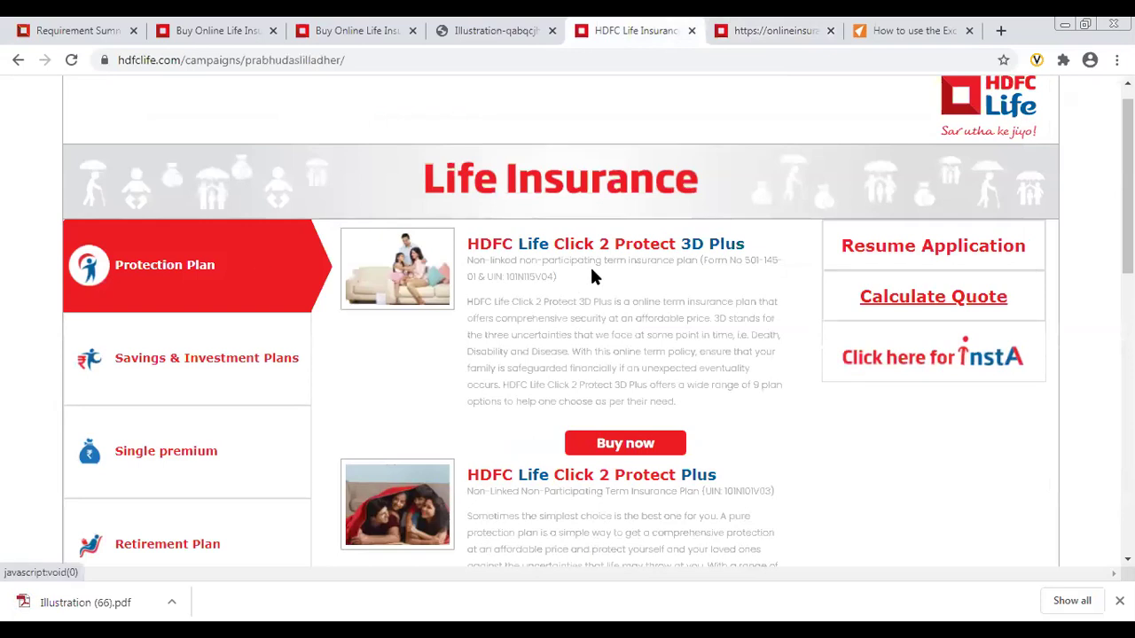
pyautogui.scroll(-1, 1010, 191)
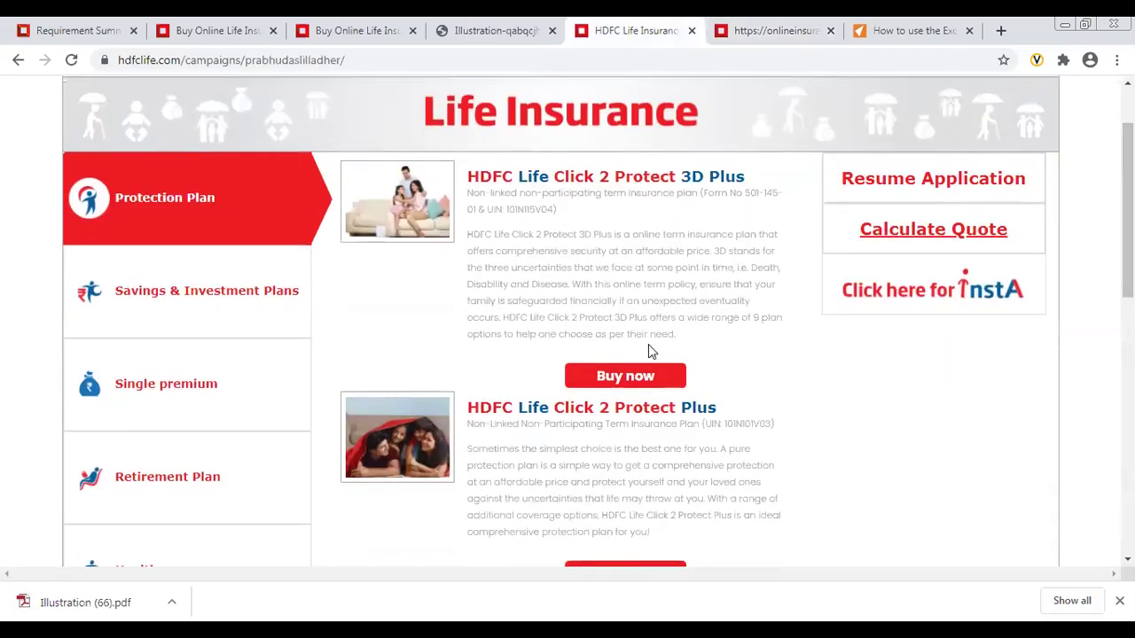
pyautogui.click(621, 375)
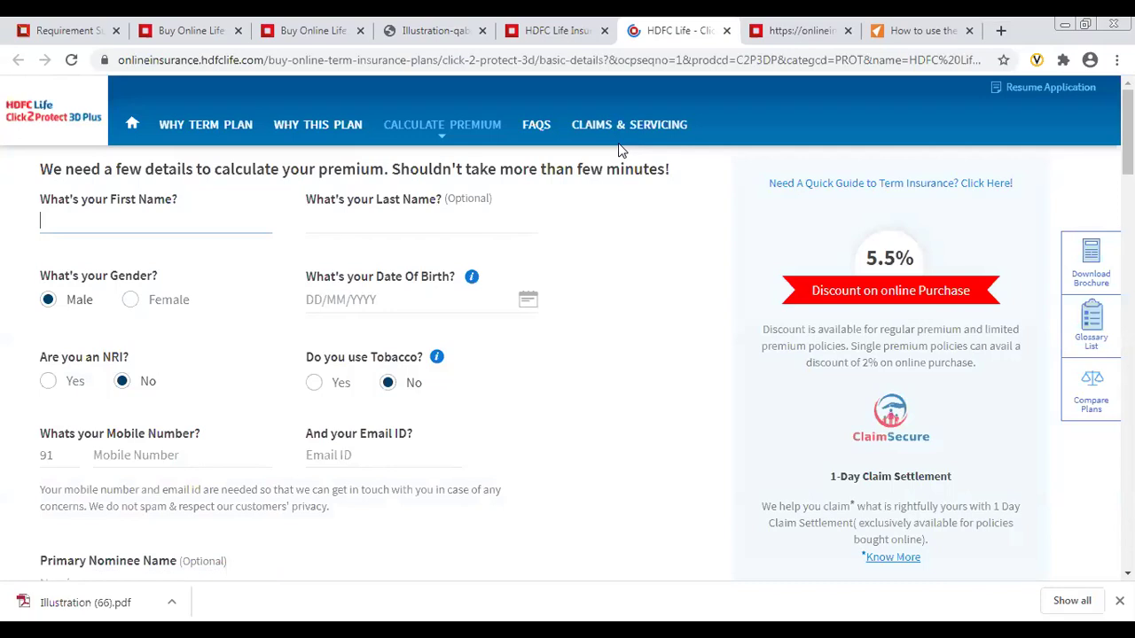
# - Return to the HDFC Life landing page and open the Resume Application login page
pyautogui.click(829, 30)
pyautogui.click(537, 35)
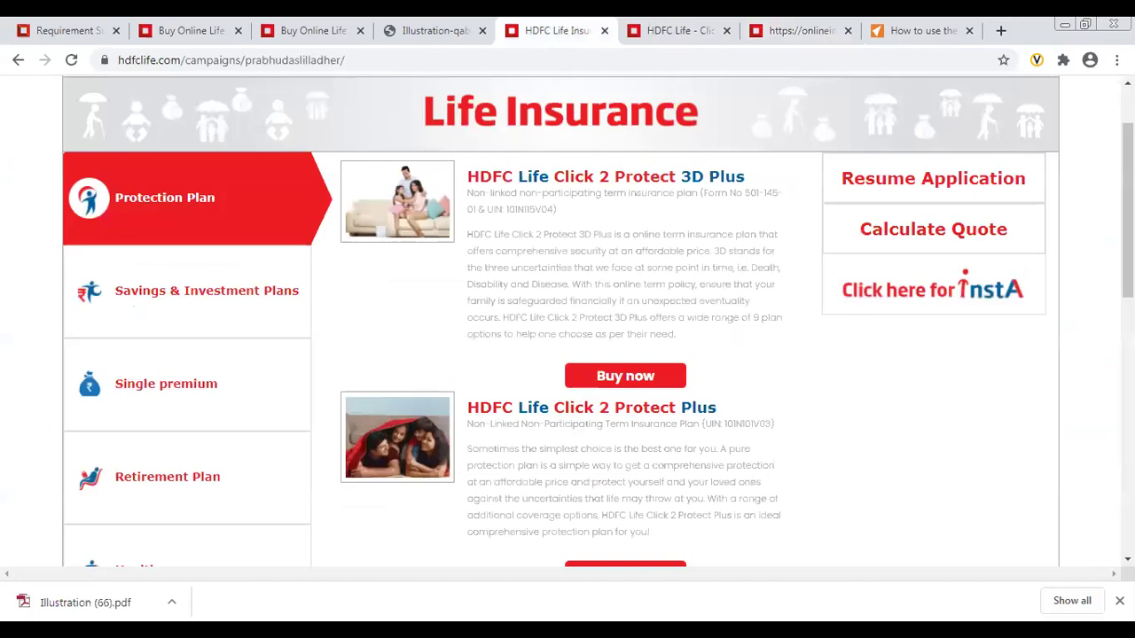
pyautogui.moveTo(1127, 213); pyautogui.dragTo(1127, 205)
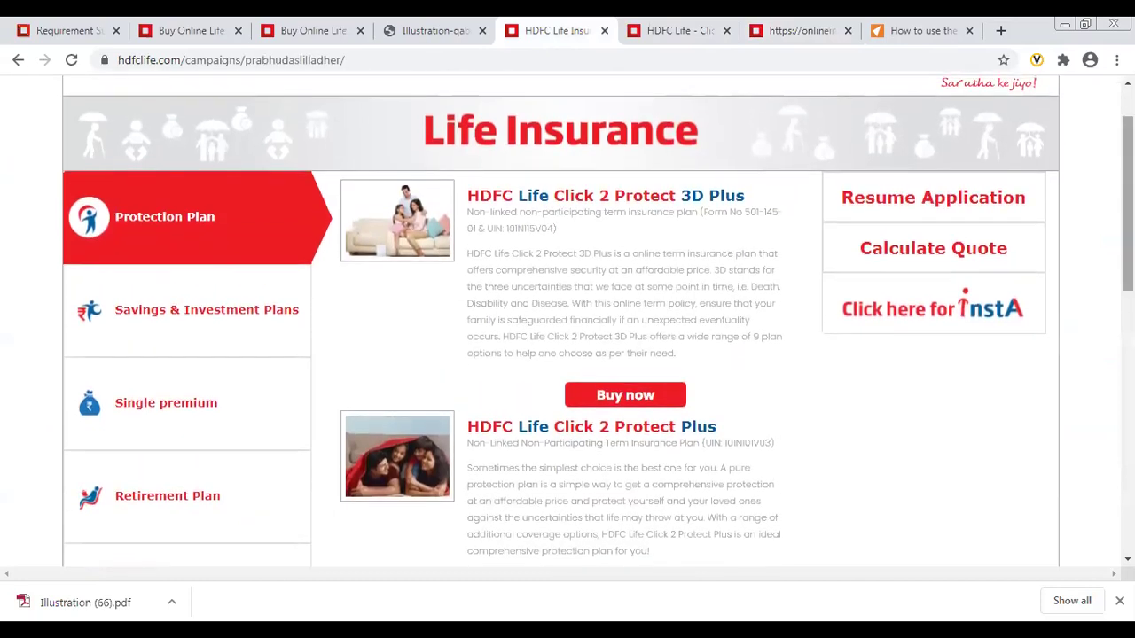
pyautogui.click(927, 199)
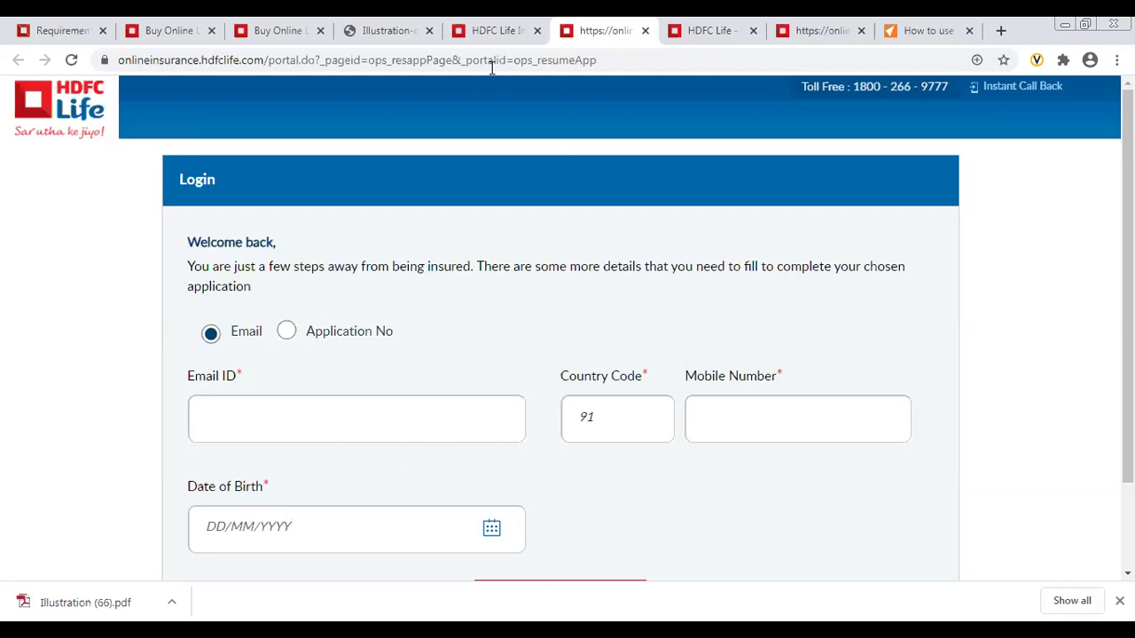
# - Open instA from the HDFC Life landing page and log in with the saved username and password
pyautogui.click(483, 39)
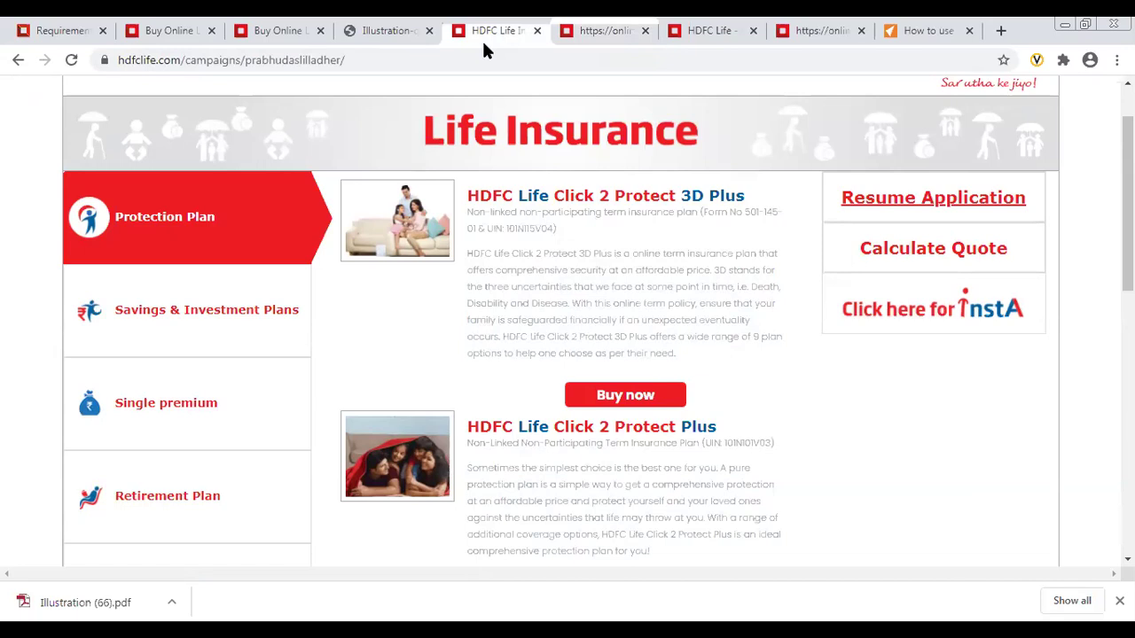
pyautogui.click(912, 297)
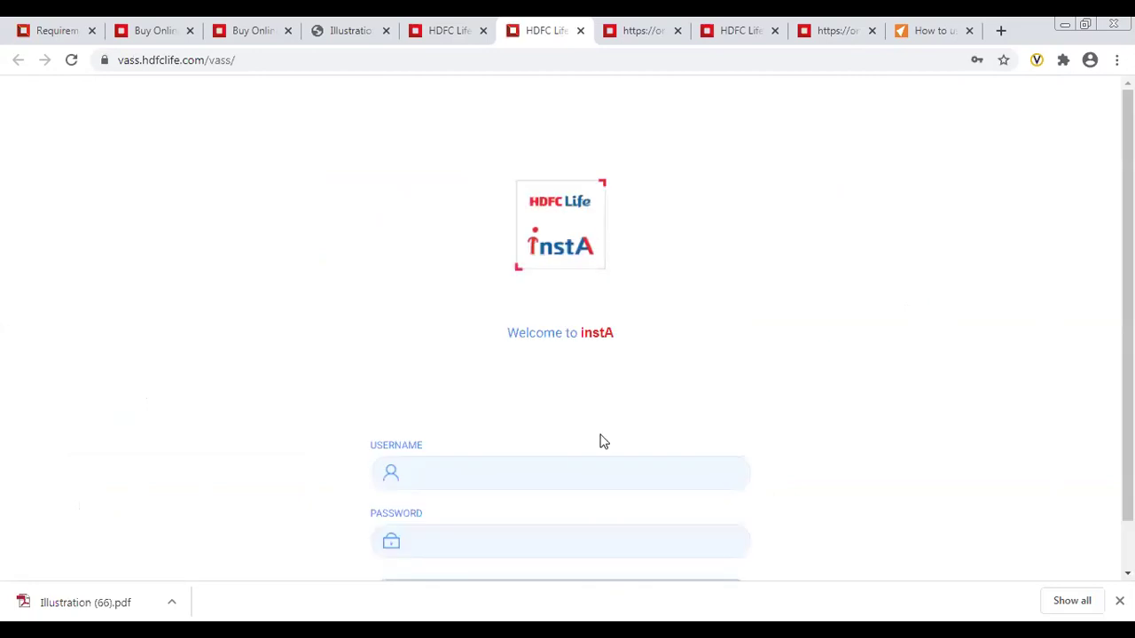
pyautogui.click(479, 476)
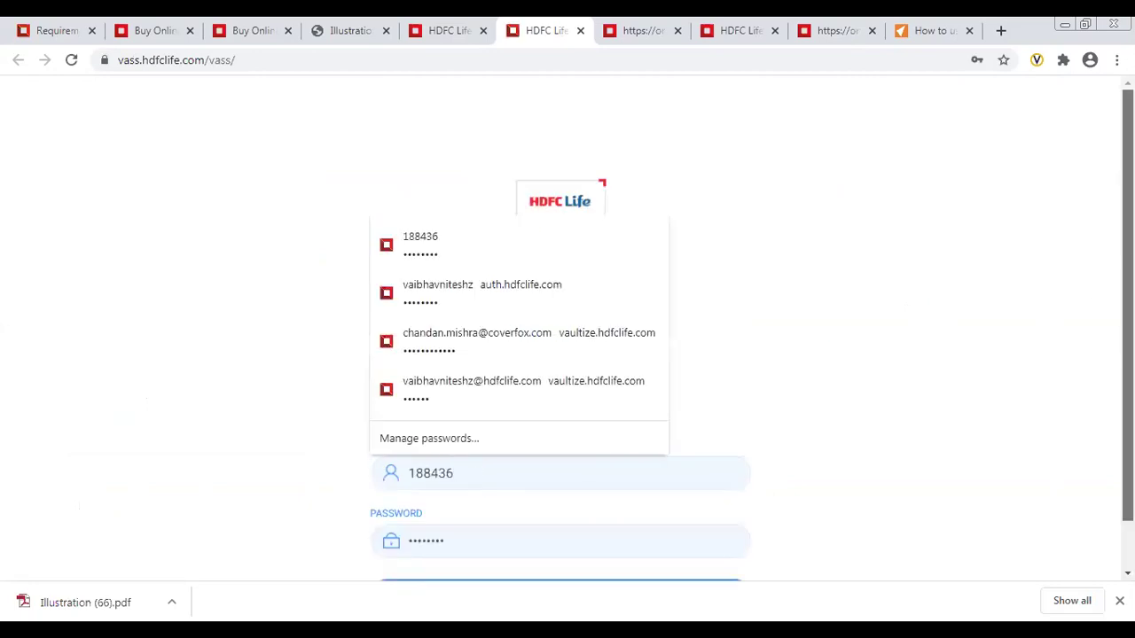
pyautogui.scroll(-1, 638, 550)
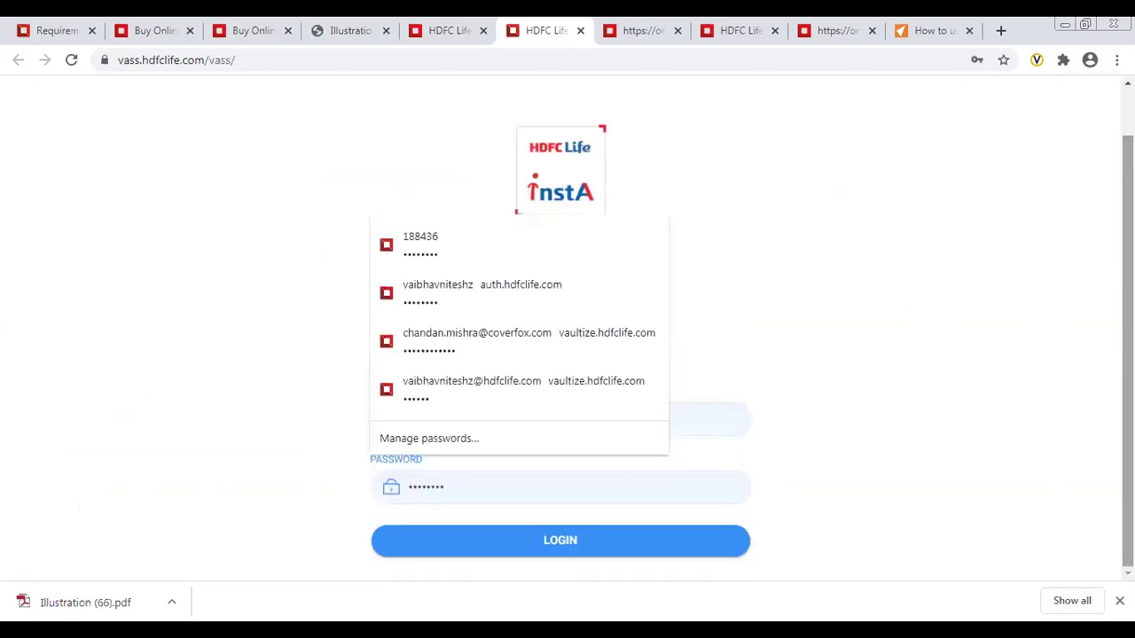
pyautogui.click(635, 543)
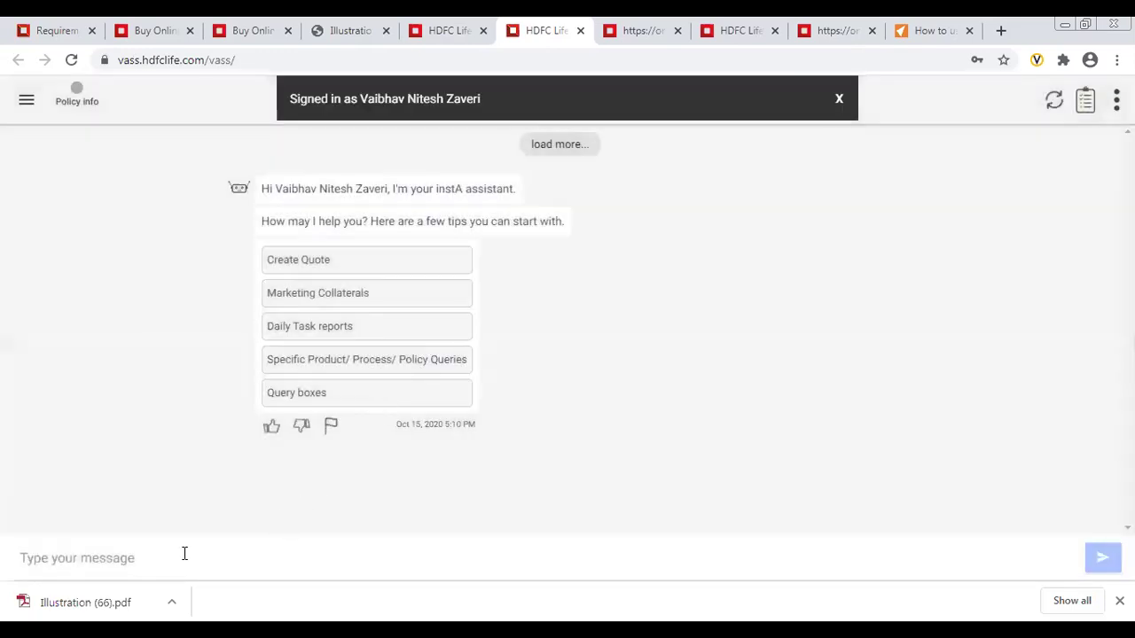
pyautogui.click(181, 554)
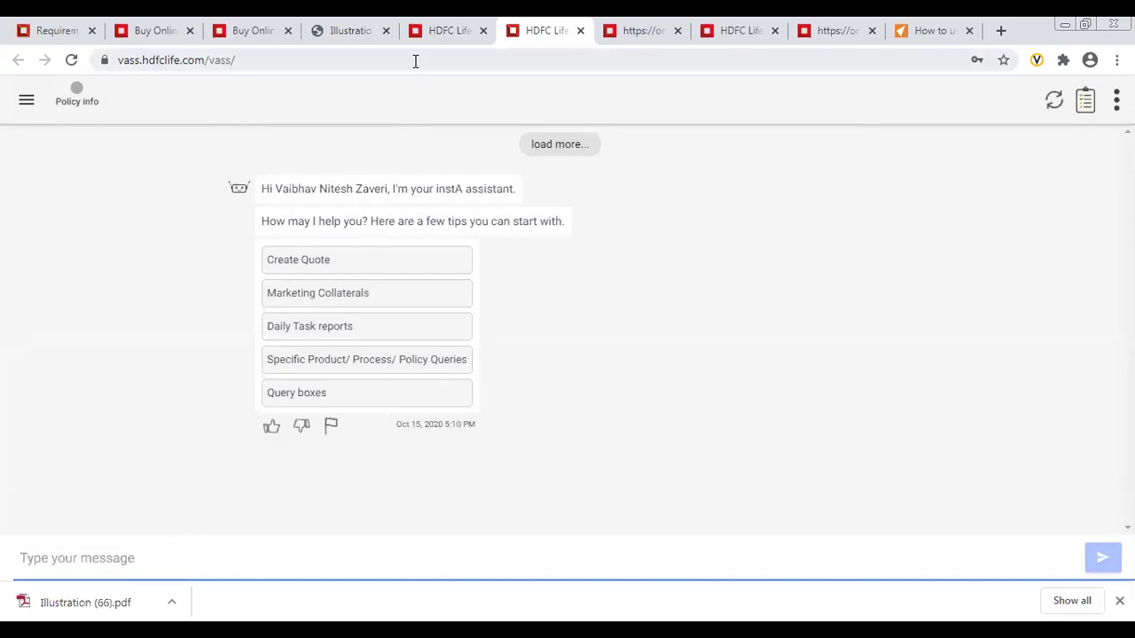
pyautogui.click(628, 230)
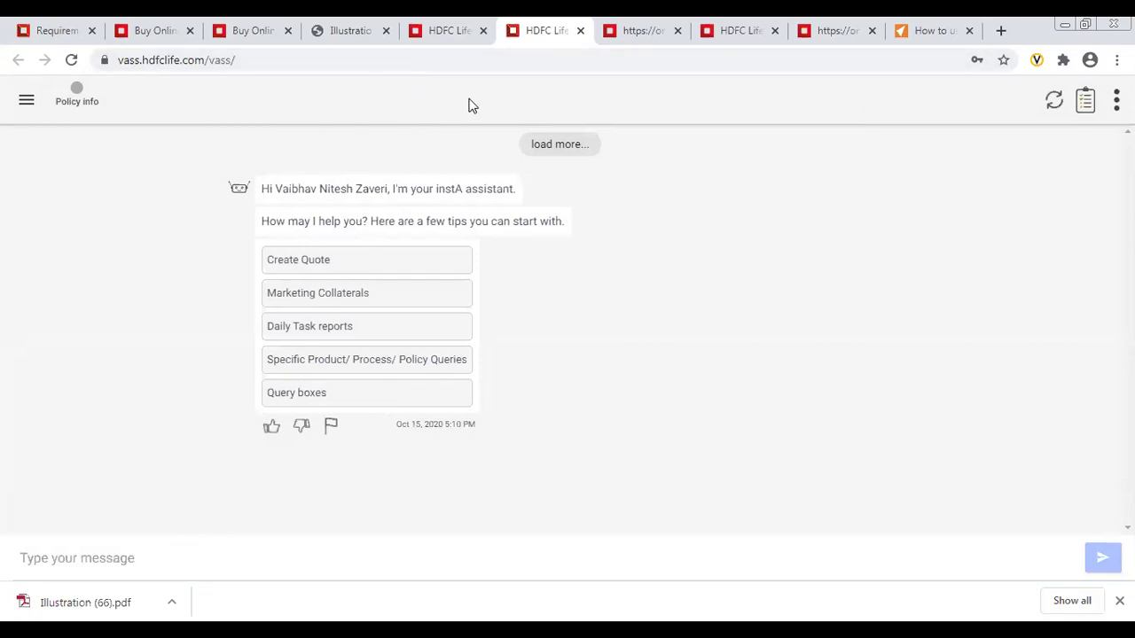